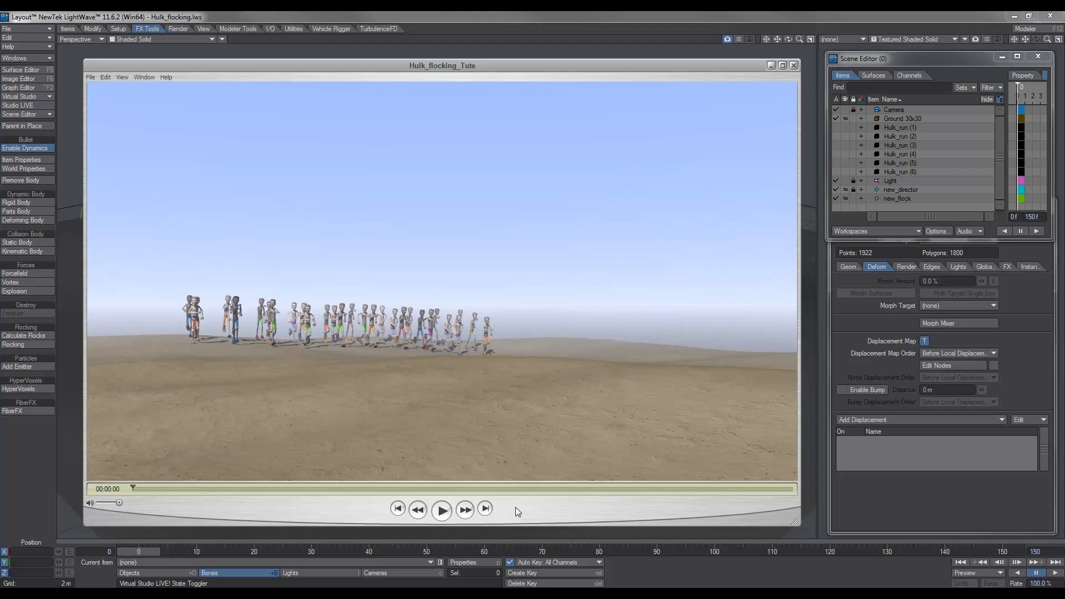
# Play the rendered Hulk_flocking_Tute animation twice in the movie player, pause it partway, and close the player.
pyautogui.click(442, 511)
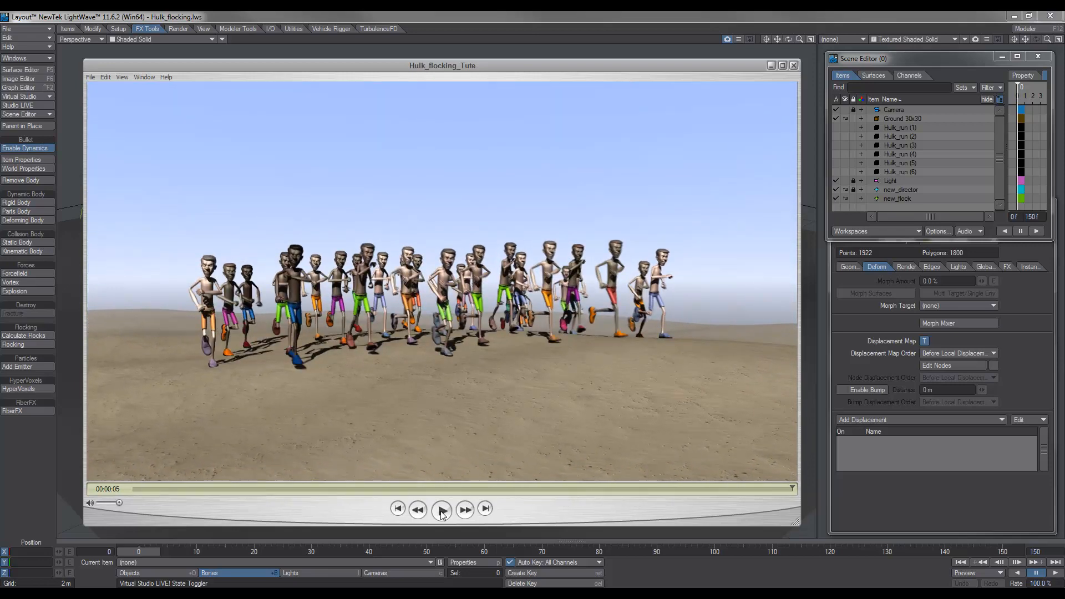
pyautogui.click(443, 510)
pyautogui.click(443, 511)
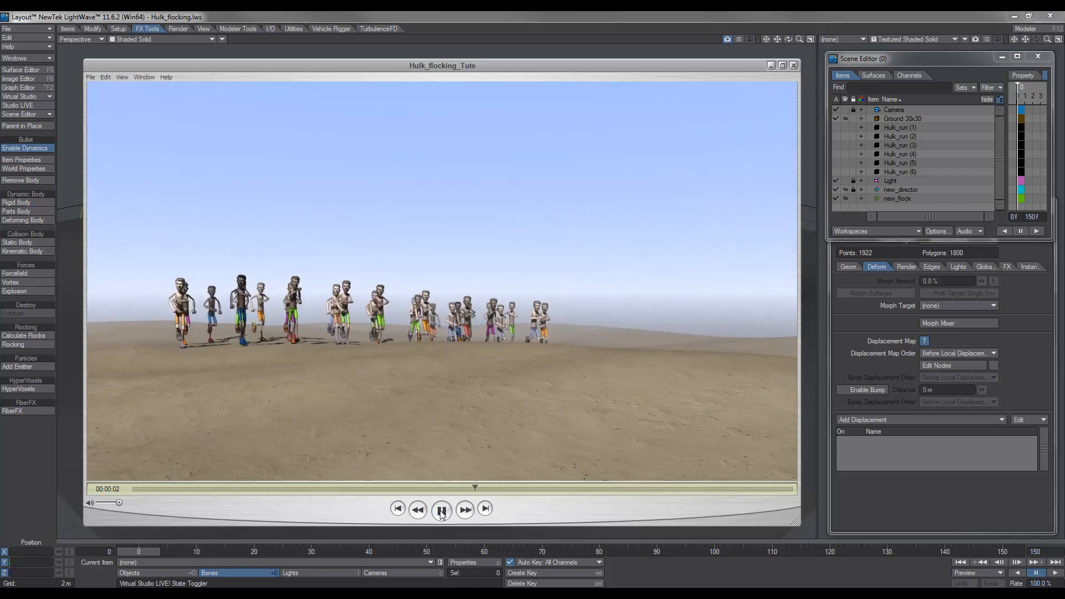
pyautogui.click(443, 510)
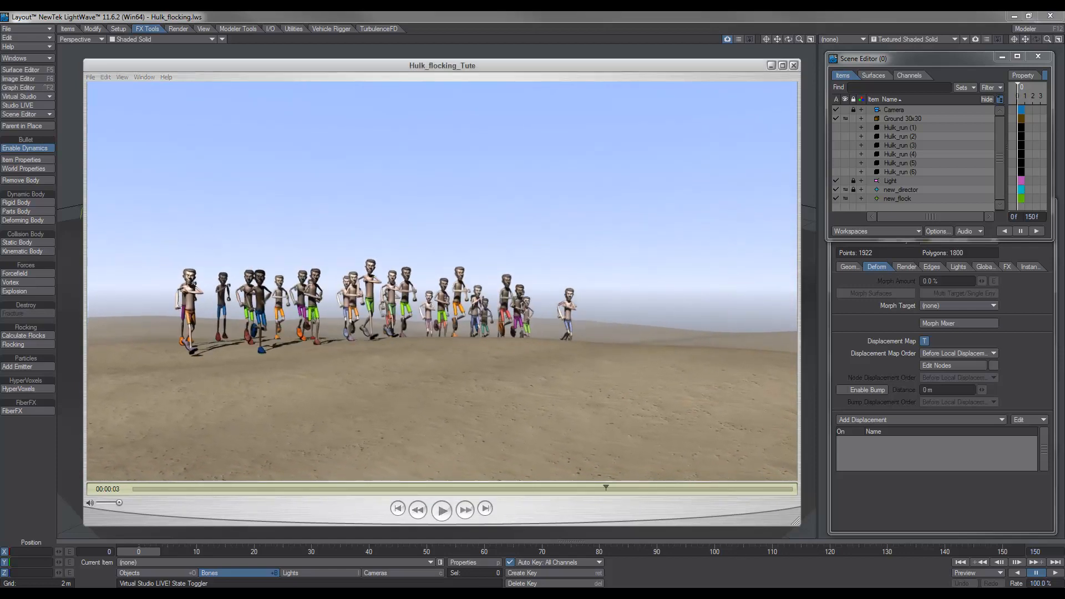
pyautogui.click(794, 65)
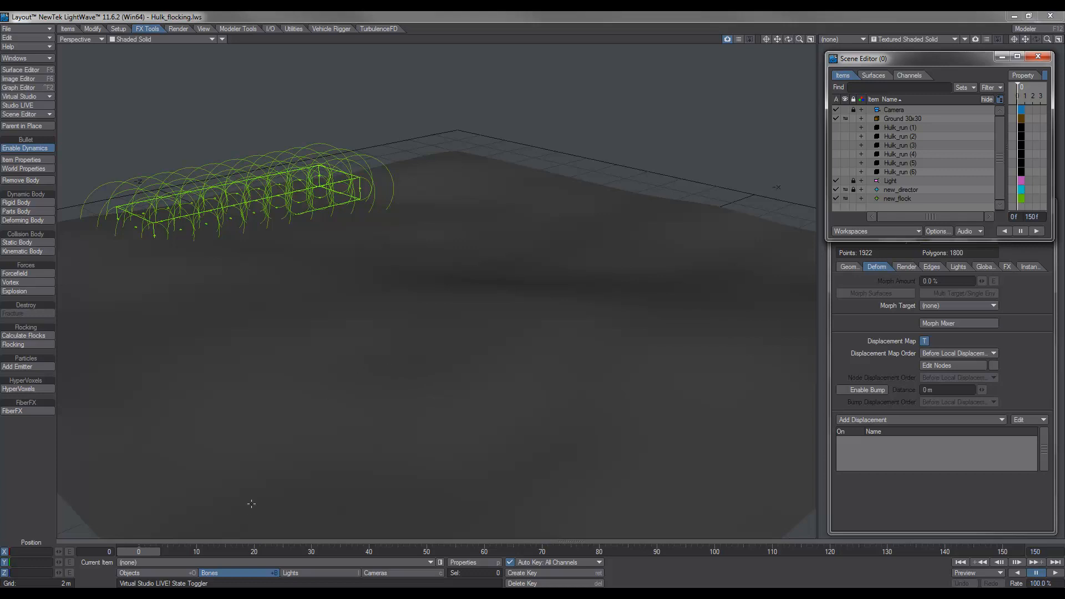
# Play back the flock's motion across the ground in the perspective view, orbit around it, and stop playback.
pyautogui.click(1055, 573)
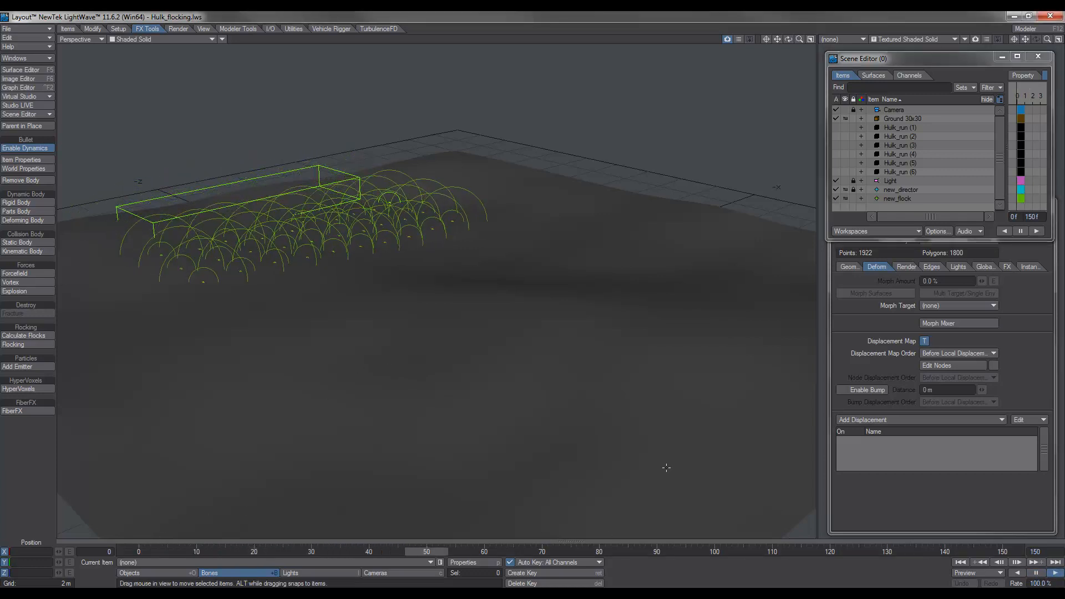
pyautogui.keyDown('alt'); pyautogui.moveTo(607, 445); pyautogui.dragTo(455, 422); pyautogui.keyUp('alt')
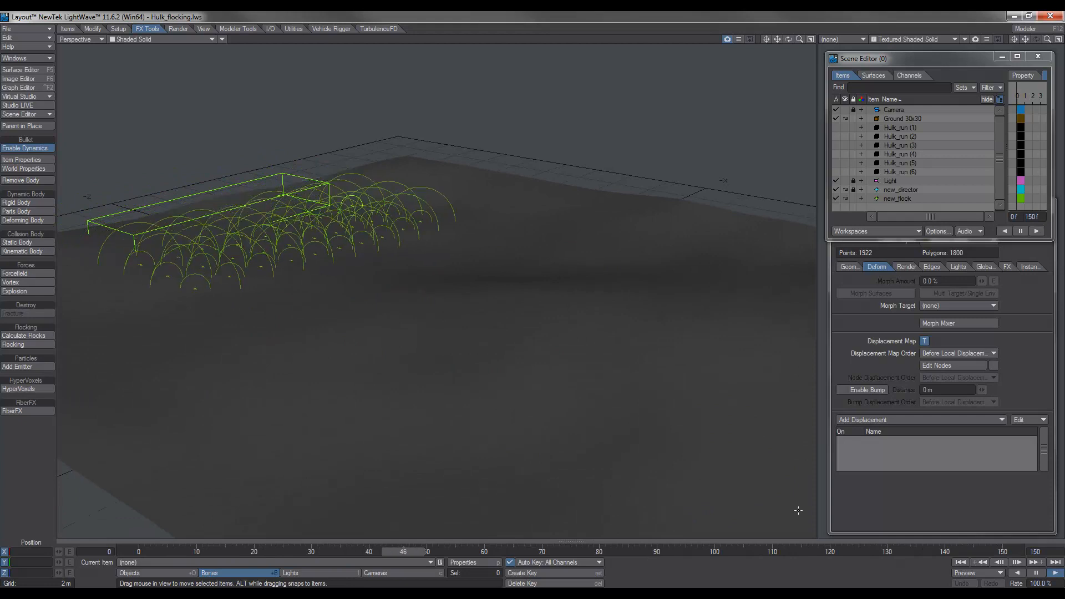
pyautogui.click(1037, 573)
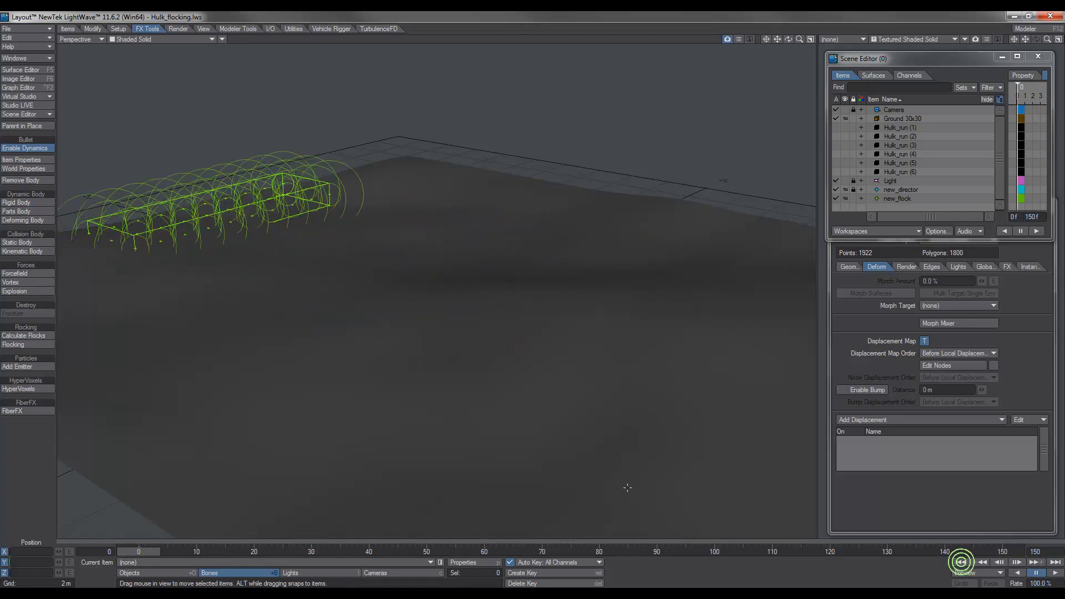
# Set the viewport visibility of new_flock and Ground 30x30 to Hidden.
pyautogui.click(896, 197)
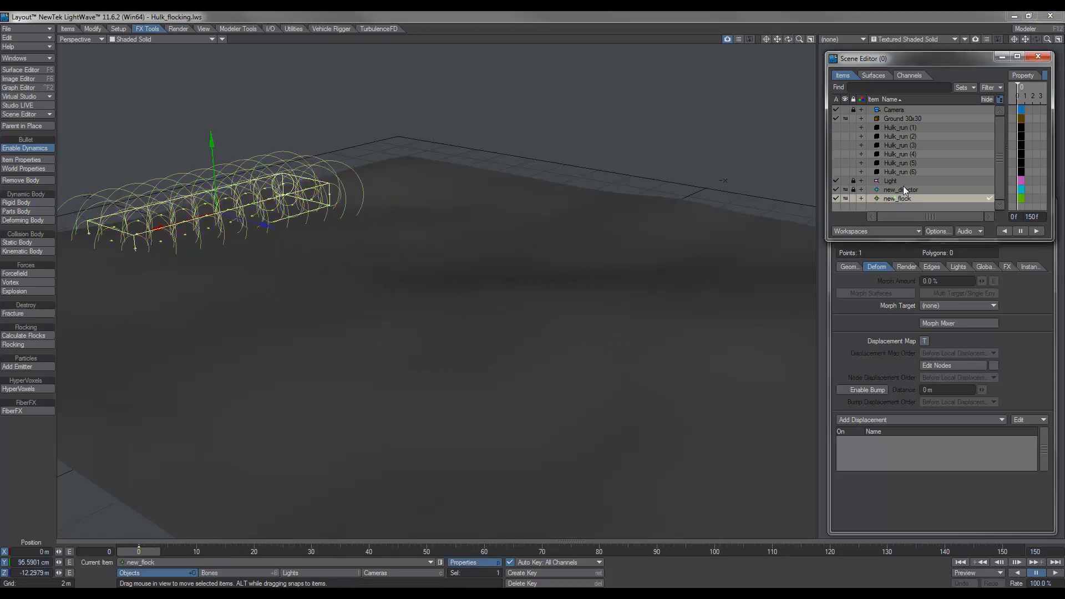
pyautogui.keyDown('ctrl'); pyautogui.click(904, 118); pyautogui.keyUp('ctrl')
pyautogui.click(847, 119)
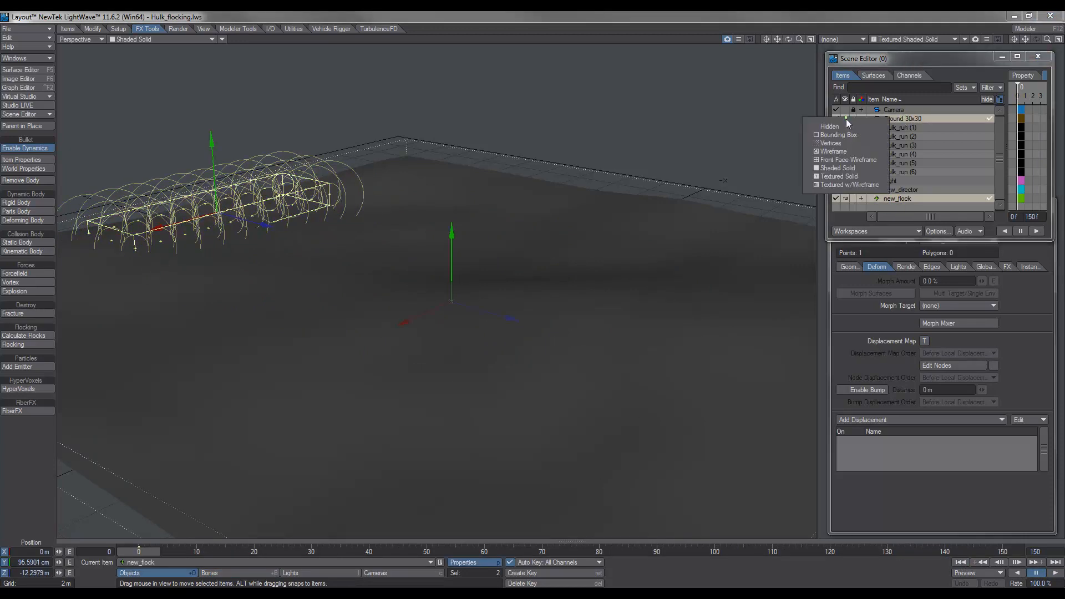
pyautogui.click(836, 125)
# Set the viewport visibility of Hulk_run (1) to Textured w/Wireframe and frame the character in the perspective view.
pyautogui.click(898, 128)
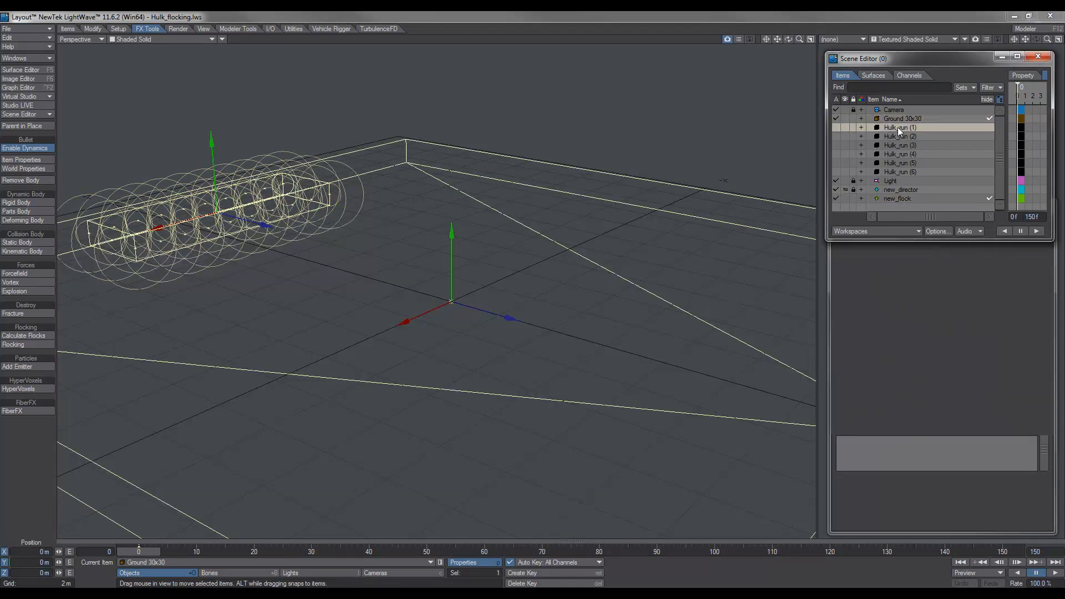
pyautogui.click(847, 128)
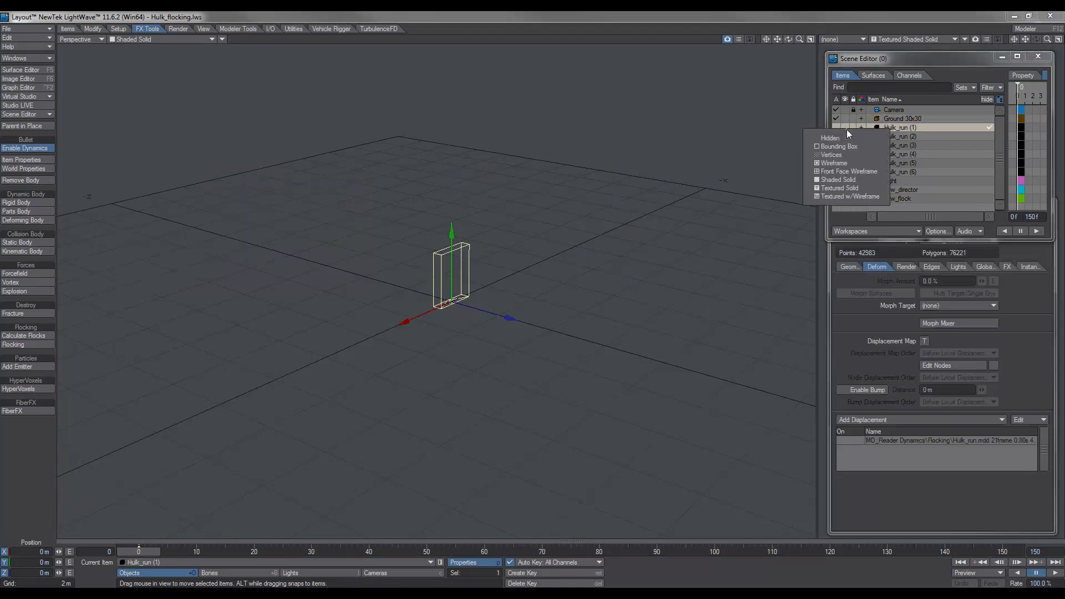
pyautogui.click(830, 195)
pyautogui.keyDown('ctrl'); pyautogui.keyDown('alt'); pyautogui.moveTo(457, 326); pyautogui.dragTo(540, 302); pyautogui.keyUp('alt'); pyautogui.keyUp('ctrl')
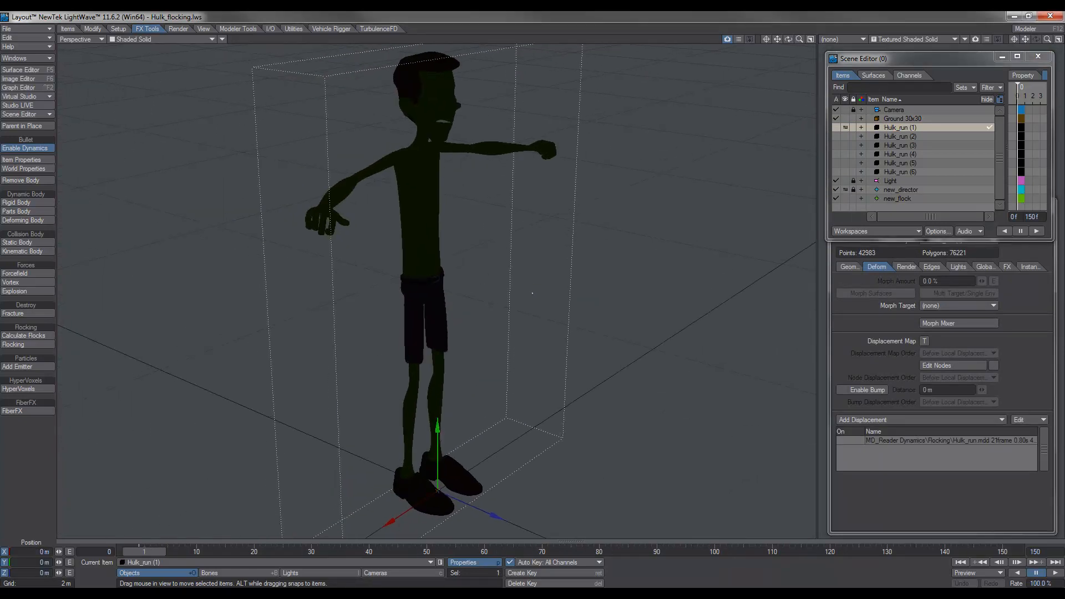
pyautogui.scroll(-3, 399, 397)
pyautogui.keyDown('alt'); pyautogui.moveTo(399, 397); pyautogui.dragTo(445, 319); pyautogui.keyUp('alt')
pyautogui.scroll(-1, 445, 318)
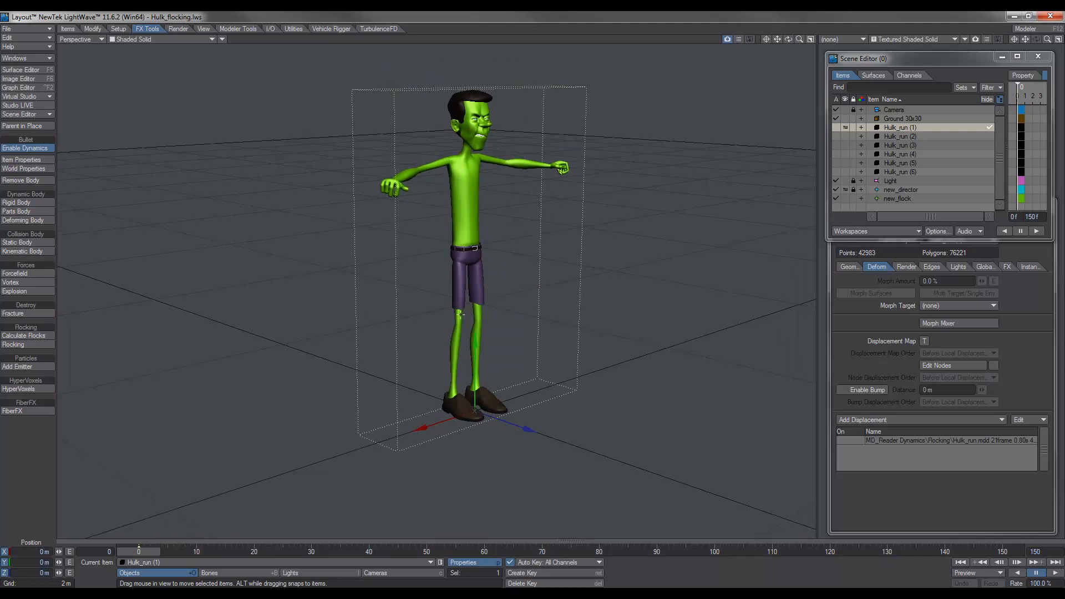
# Enable the MD_Reader displacement on Hulk_run (1), then review its settings and the resulting run motion on the timeline.
pyautogui.click(902, 127)
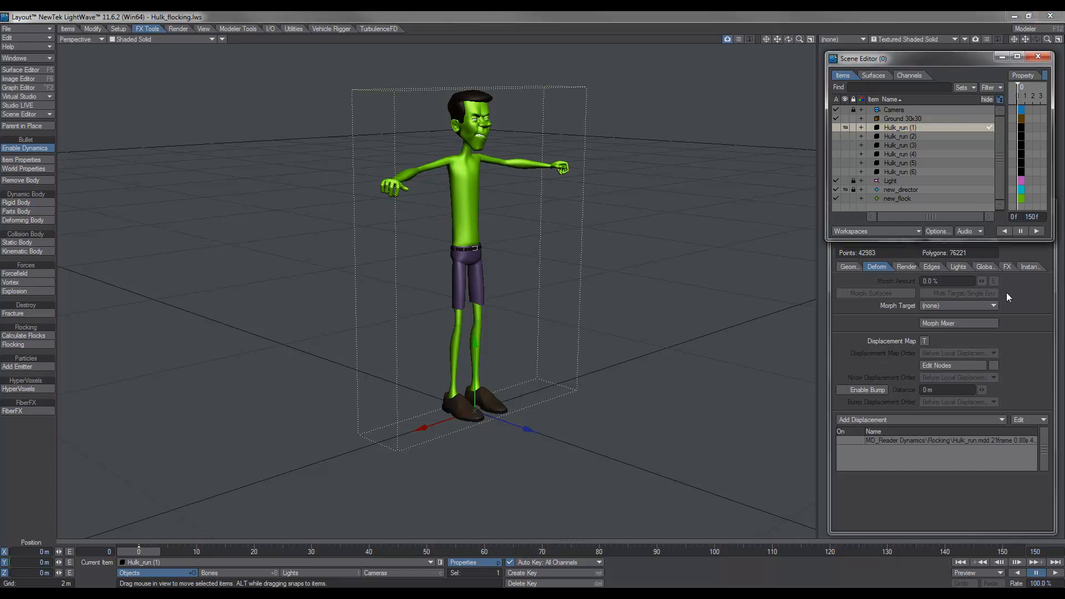
pyautogui.click(848, 442)
pyautogui.doubleClick(892, 440)
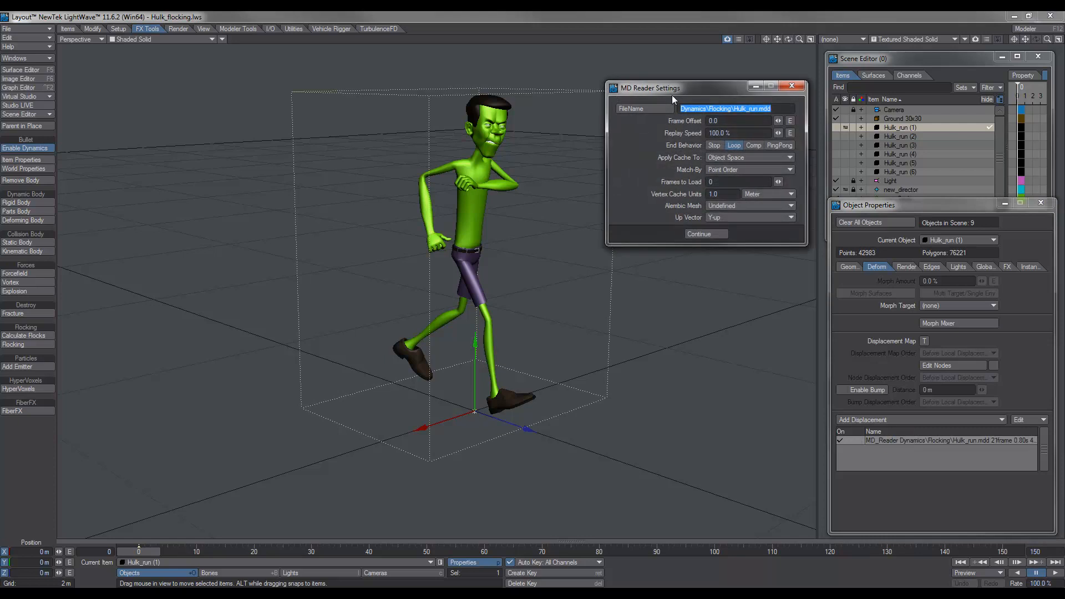
pyautogui.moveTo(671, 92); pyautogui.dragTo(627, 104)
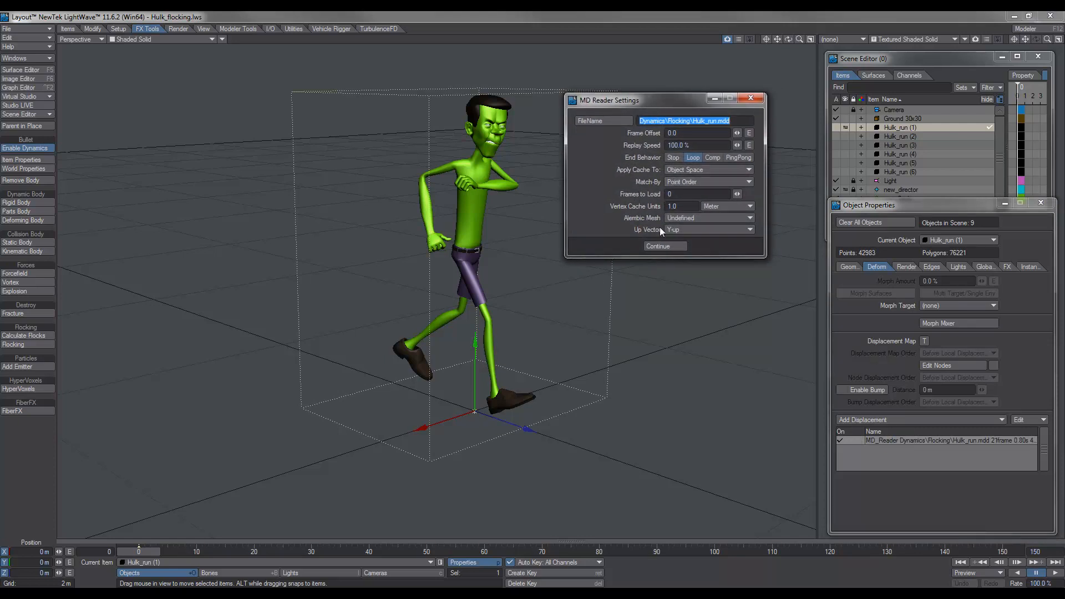
pyautogui.click(664, 247)
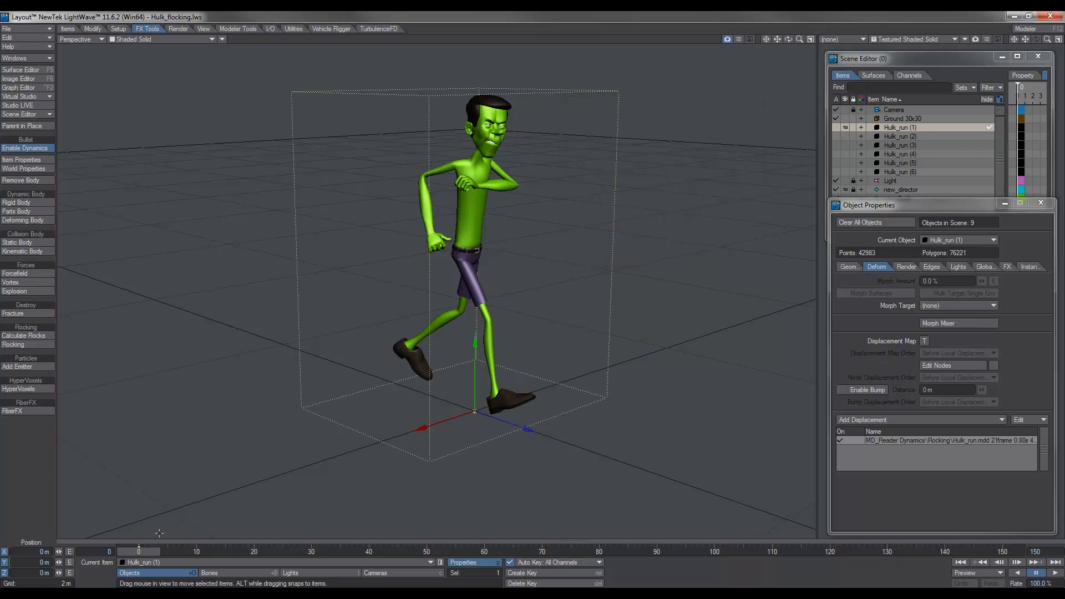
pyautogui.moveTo(139, 552); pyautogui.dragTo(403, 552)
# Set the viewport visibility of Hulk_run (2) through Hulk_run (6) to Textured w/Wireframe, scrub the timeline, and deselect the characters.
pyautogui.click(904, 137)
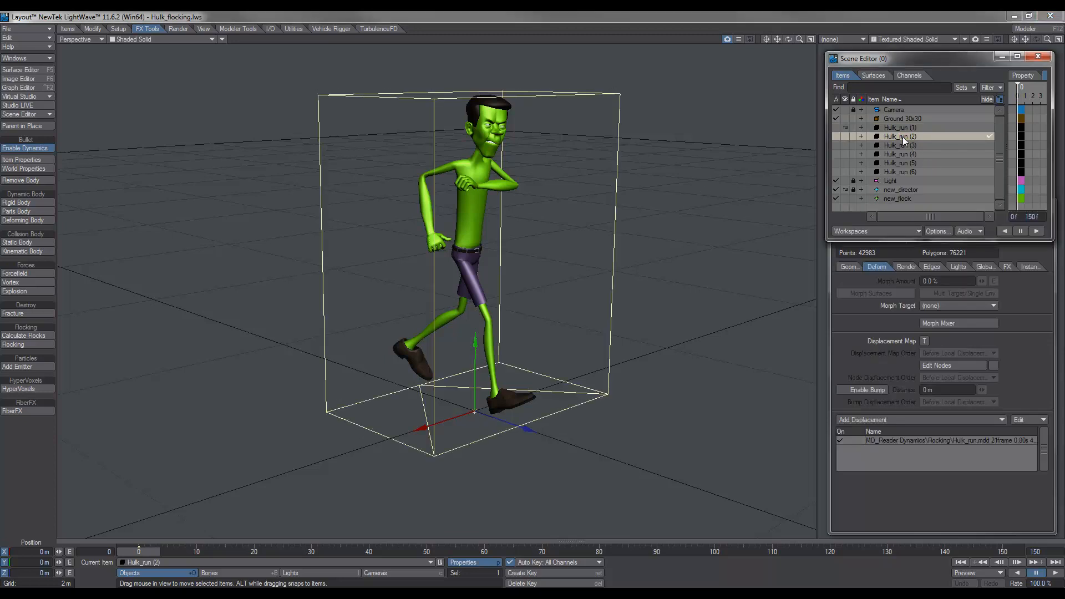
pyautogui.keyDown('shift'); pyautogui.click(904, 171); pyautogui.keyUp('shift')
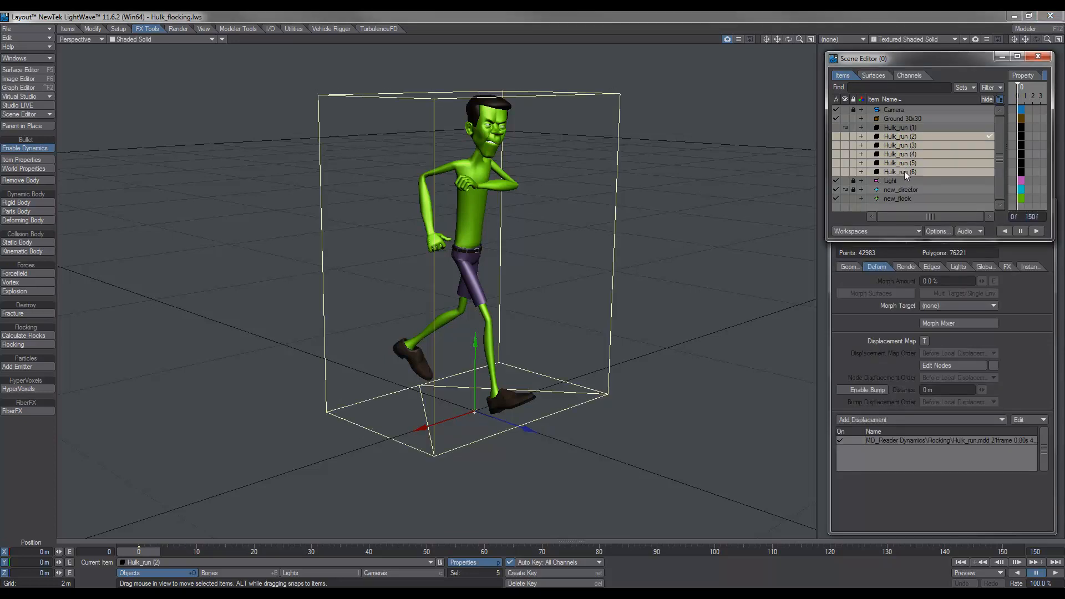
pyautogui.click(847, 172)
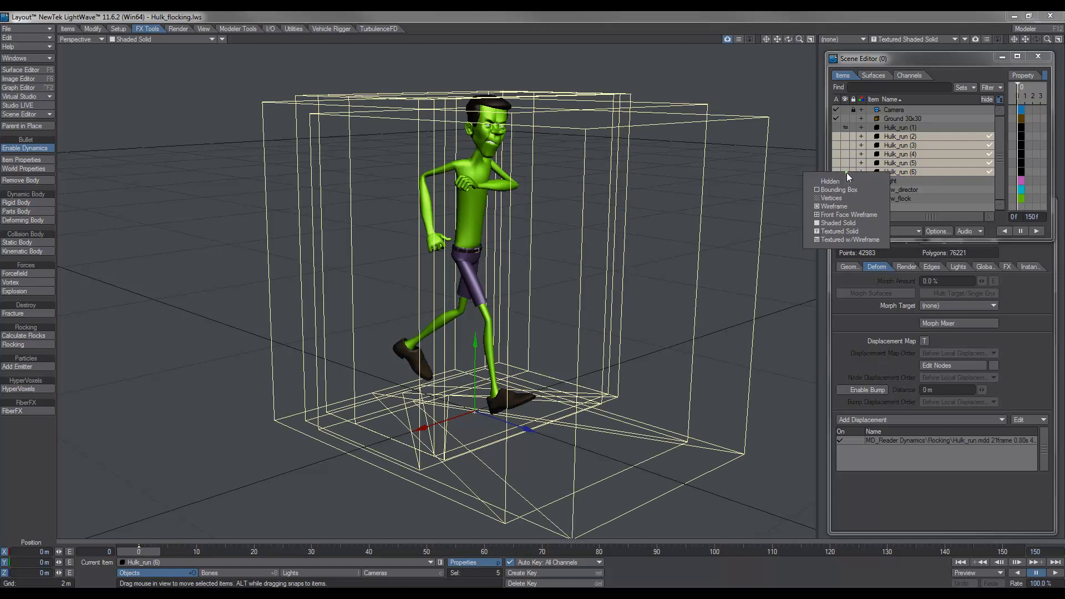
pyautogui.click(850, 240)
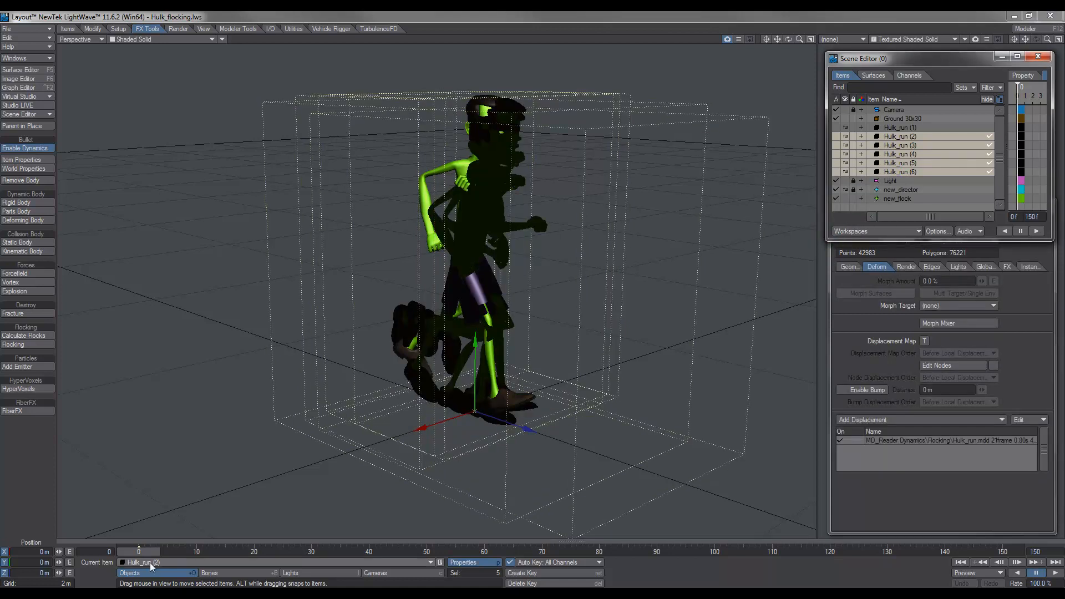
pyautogui.moveTo(179, 552); pyautogui.dragTo(139, 552)
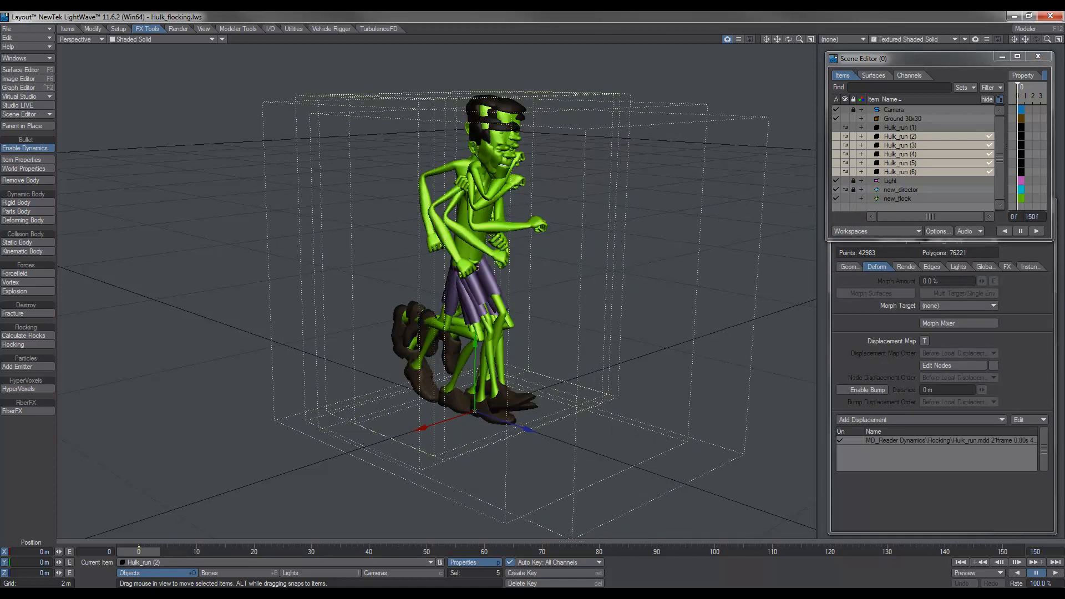
pyautogui.click(227, 573)
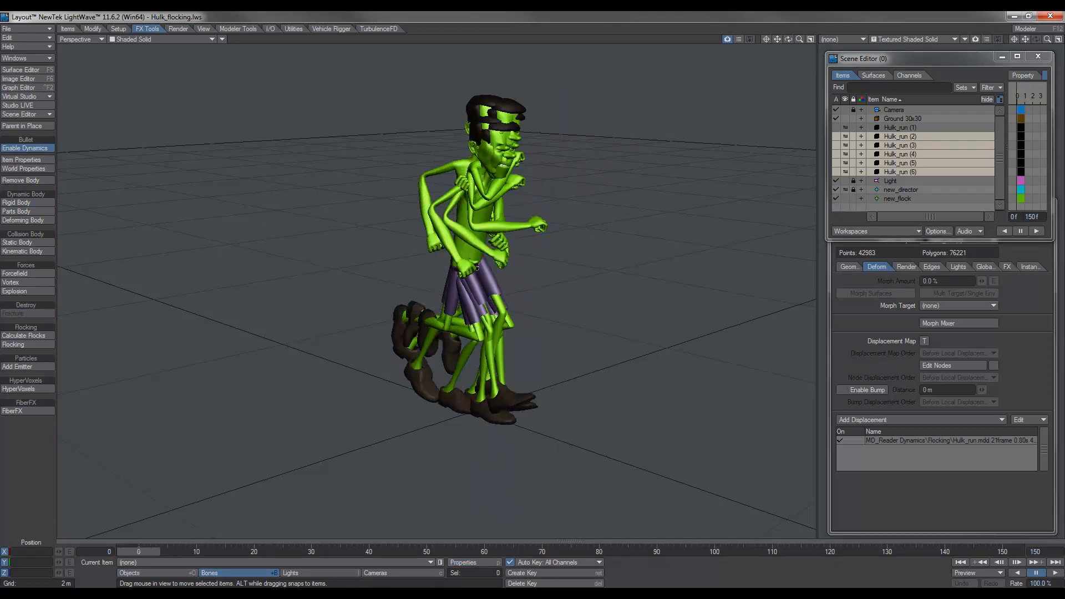
# Examine the MD Reader settings of Hulk_run (2), especially the frame offset, and check the motion on the timeline.
pyautogui.click(950, 199)
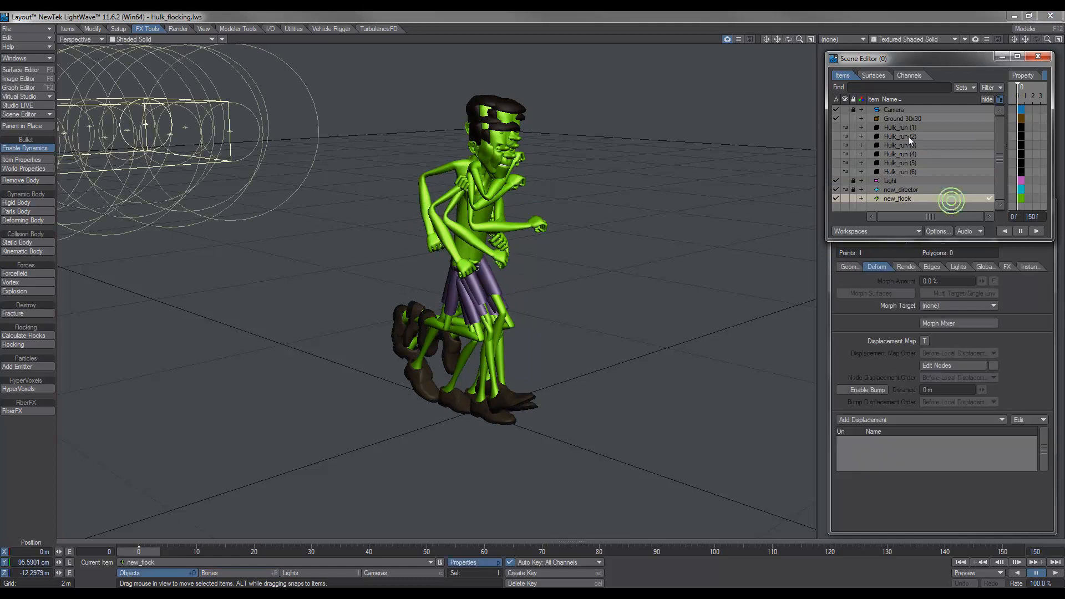
pyautogui.click(908, 136)
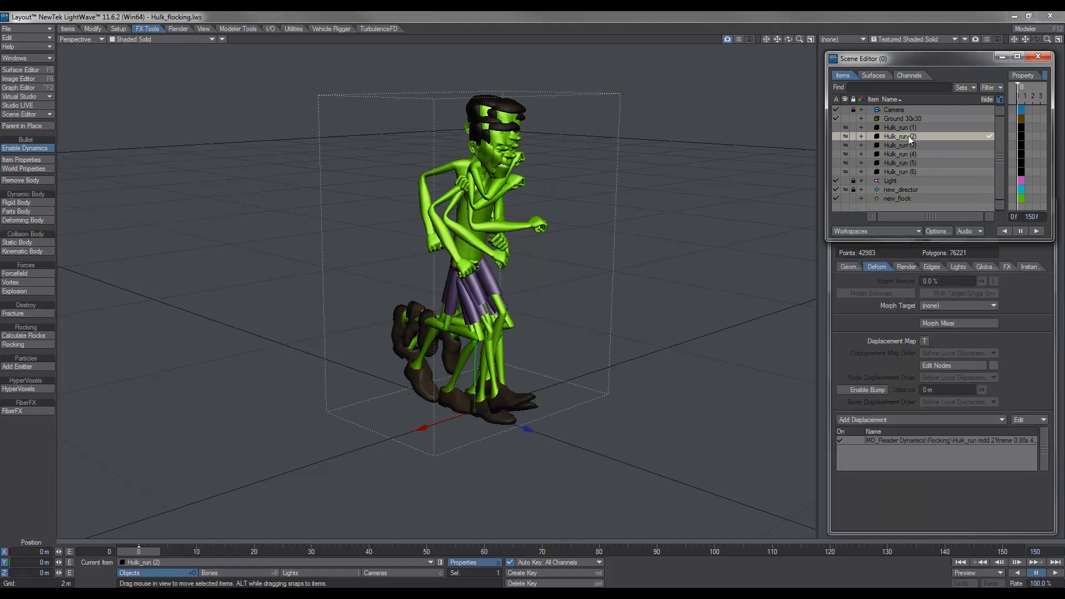
pyautogui.doubleClick(921, 440)
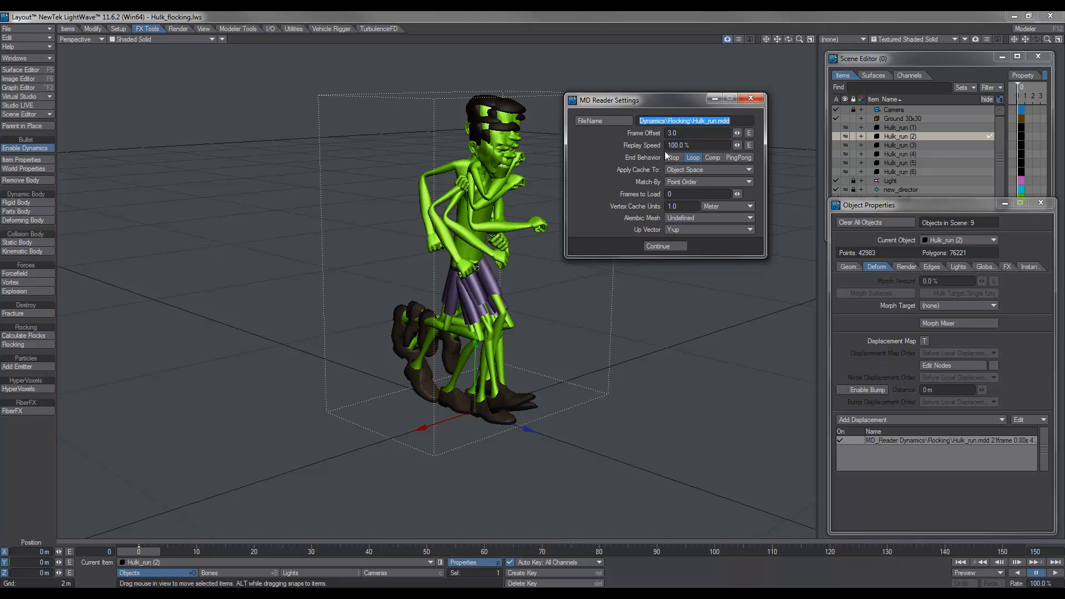
pyautogui.click(659, 246)
pyautogui.moveTo(140, 555)
pyautogui.mouseDown()
pyautogui.moveTo(577, 553)
pyautogui.moveTo(139, 553)
pyautogui.mouseUp()
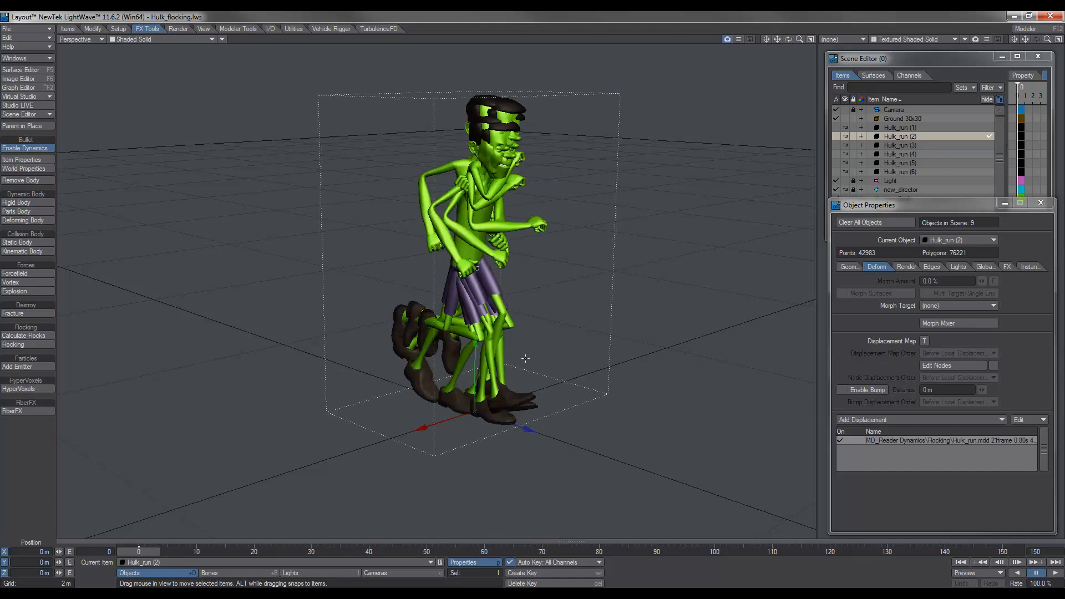
# Set the viewport visibility of Ground 30x30 back to Textured w/Wireframe.
pyautogui.scroll(-4, 527, 333)
pyautogui.keyDown('alt'); pyautogui.moveTo(531, 294); pyautogui.dragTo(541, 346); pyautogui.keyUp('alt')
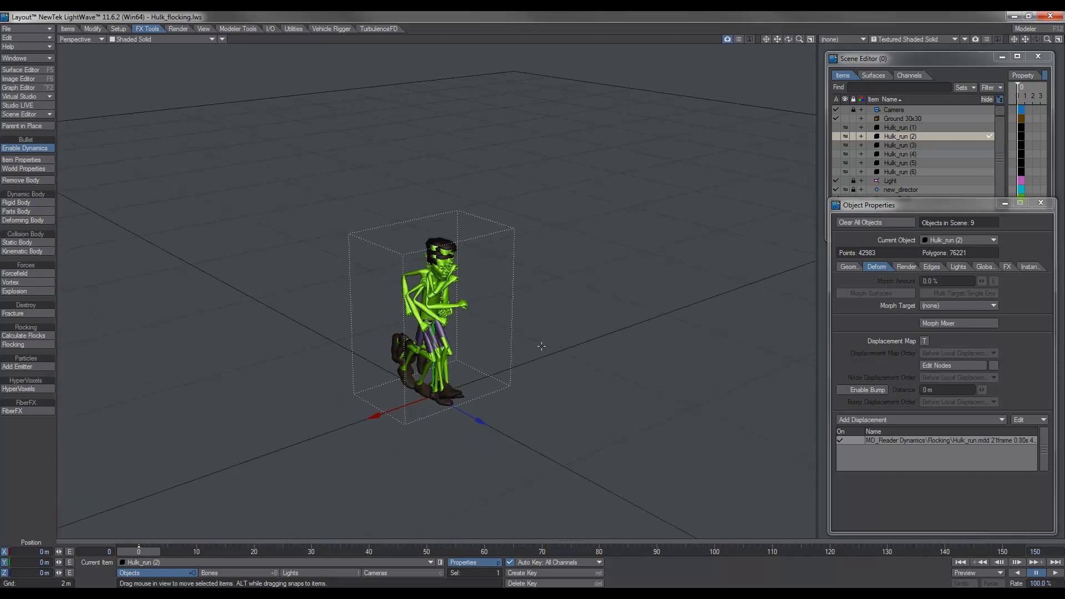
pyautogui.click(897, 119)
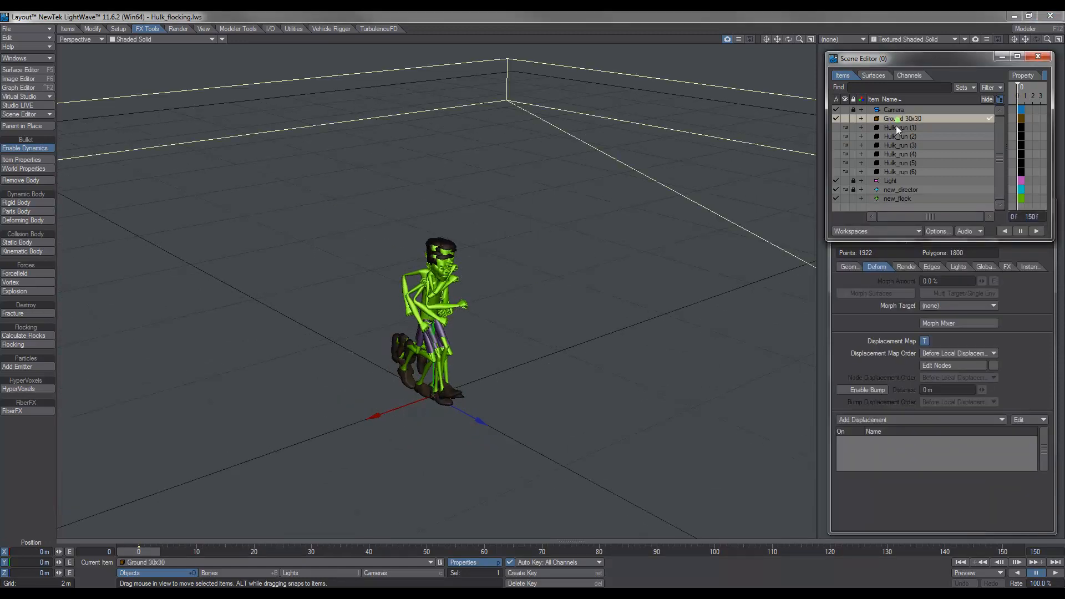
pyautogui.click(846, 119)
pyautogui.click(831, 183)
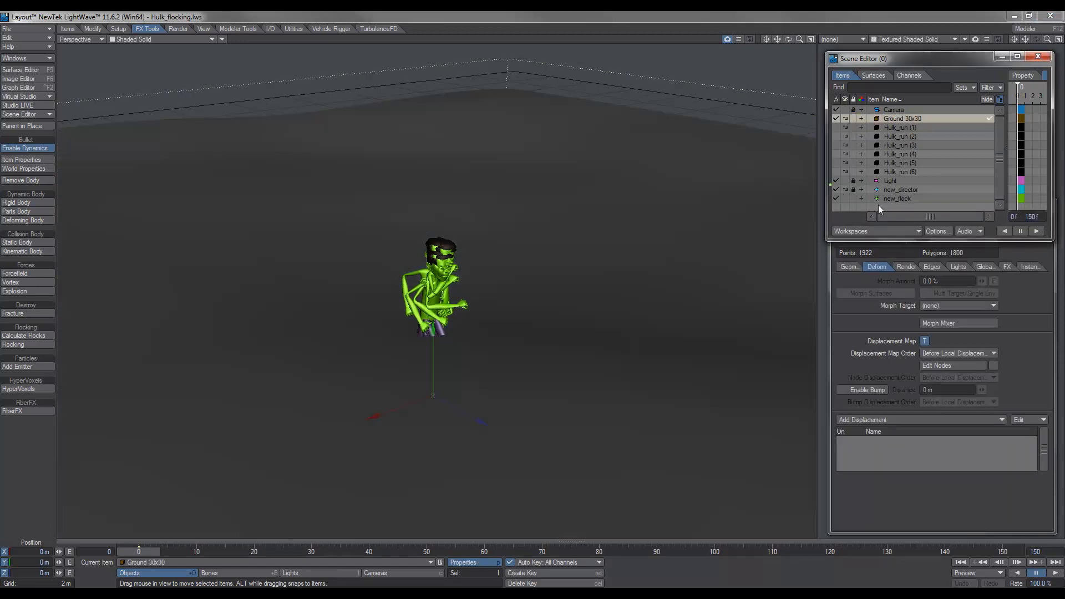
# Set the viewport visibility of new_flock back to Textured w/Wireframe and bring the flock into view.
pyautogui.click(893, 199)
pyautogui.click(846, 199)
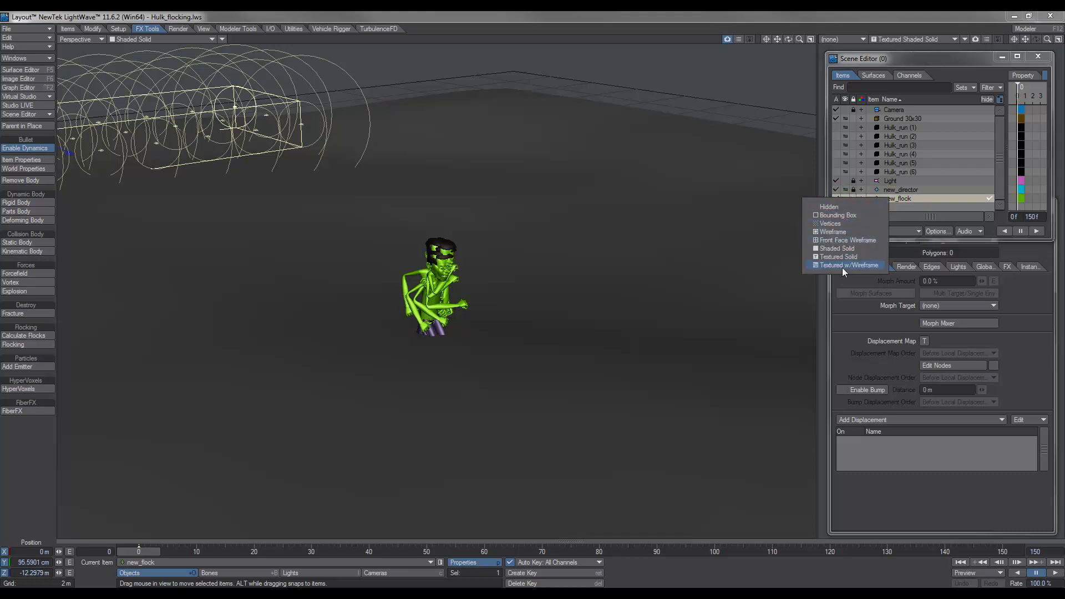
pyautogui.click(842, 268)
pyautogui.keyDown('ctrl'); pyautogui.keyDown('alt'); pyautogui.moveTo(496, 233); pyautogui.dragTo(531, 293); pyautogui.keyUp('alt'); pyautogui.keyUp('ctrl')
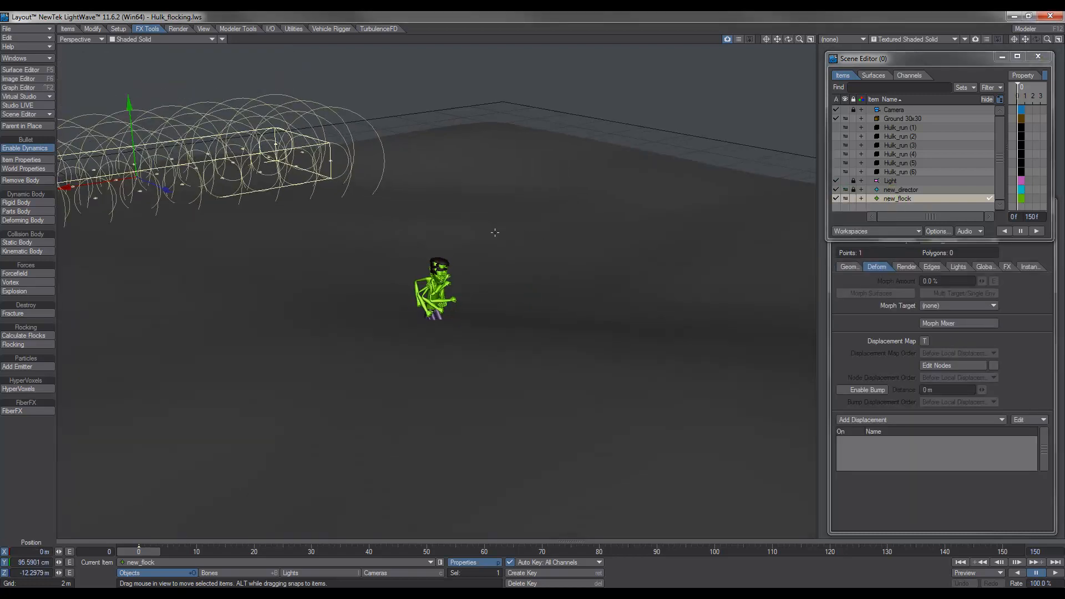
pyautogui.keyDown('alt'); pyautogui.keyDown('shift'); pyautogui.moveTo(495, 233); pyautogui.dragTo(652, 310); pyautogui.keyUp('shift'); pyautogui.keyUp('alt')
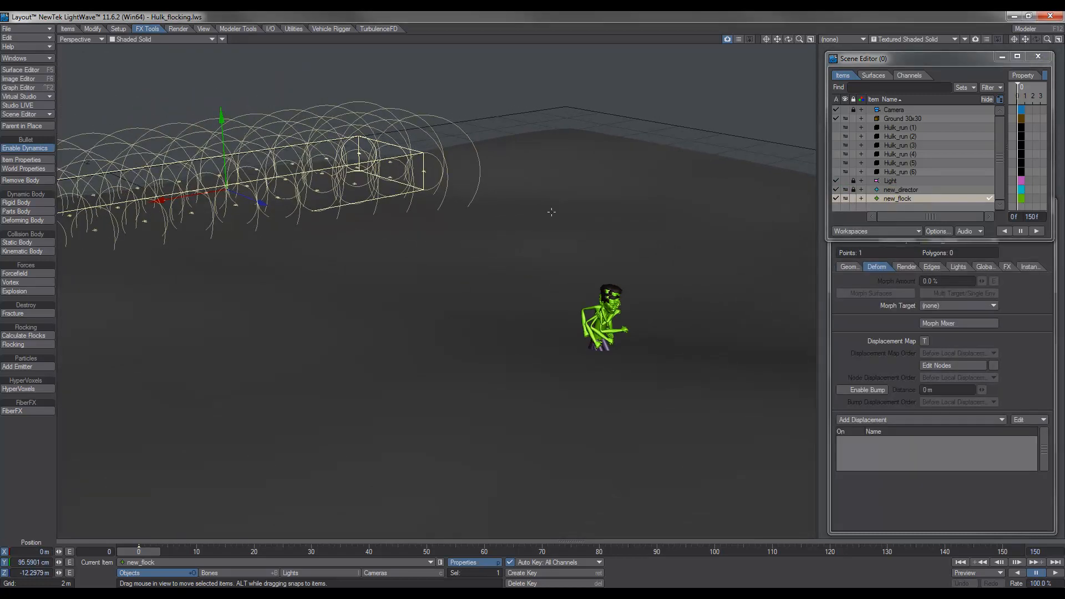
# Set the viewport visibility of all six Hulk_run objects to Hidden.
pyautogui.click(891, 128)
pyautogui.keyDown('shift'); pyautogui.click(895, 171); pyautogui.keyUp('shift')
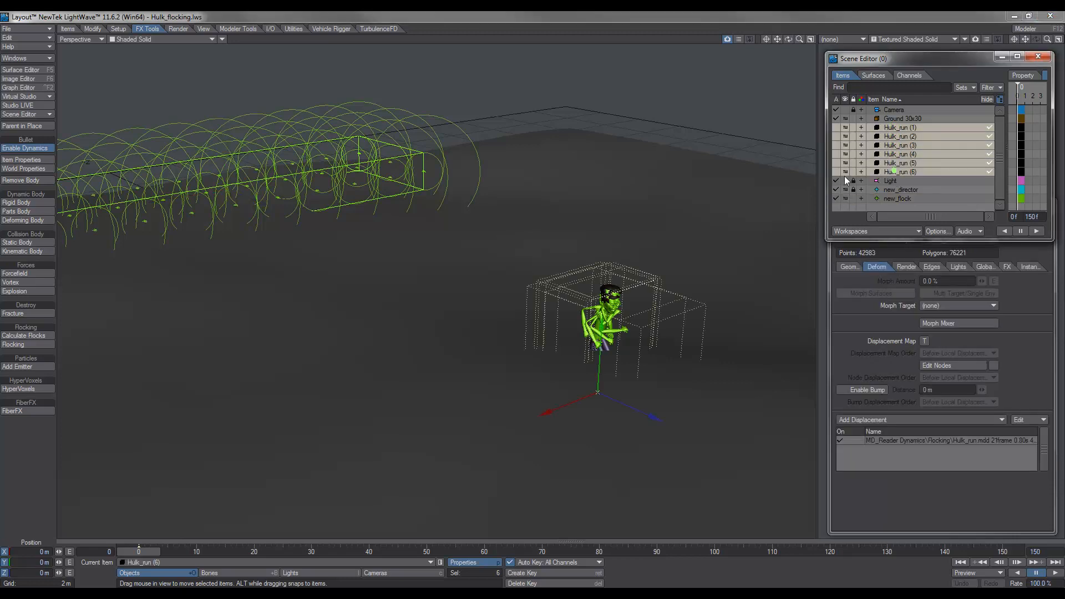
pyautogui.click(847, 172)
pyautogui.click(832, 180)
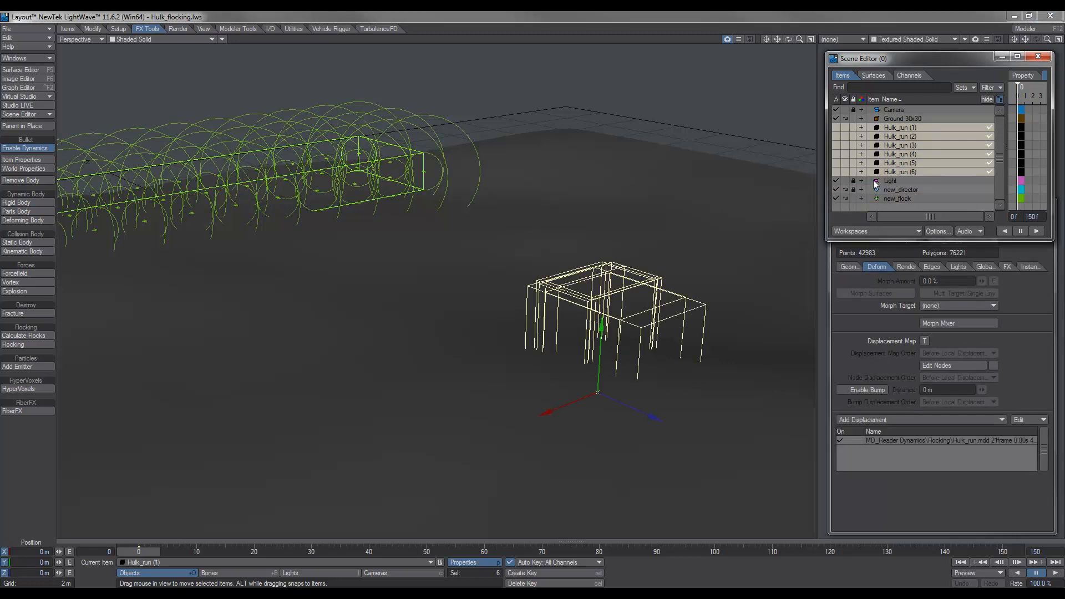
# Examine the Instance Generator settings of new_flock, including its list of Hulk_run objects and the Particles generation type.
pyautogui.click(894, 198)
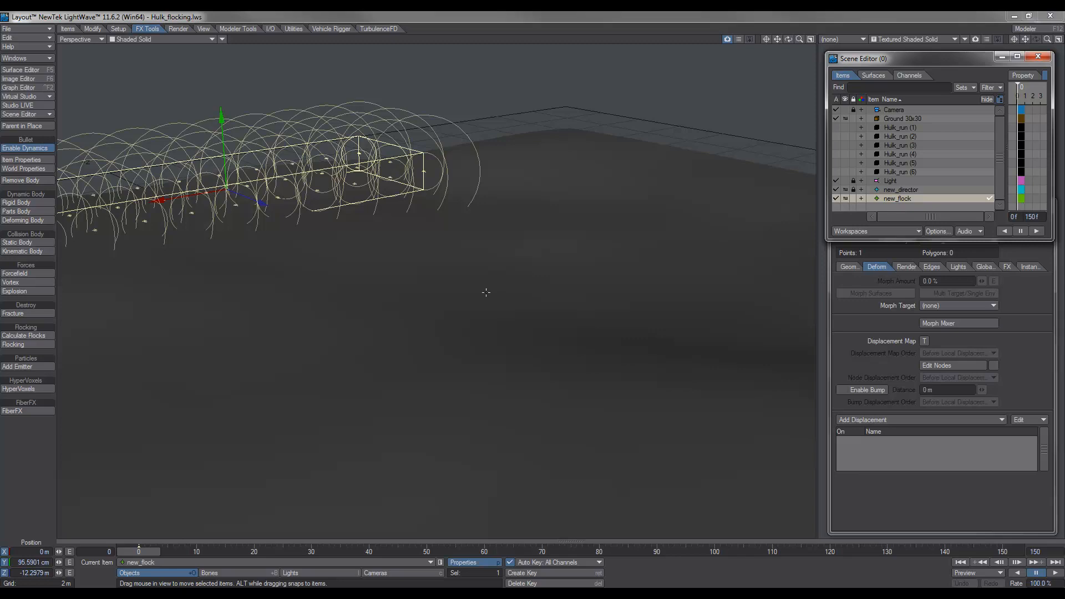
pyautogui.keyDown('ctrl'); pyautogui.keyDown('alt'); pyautogui.moveTo(486, 292); pyautogui.dragTo(469, 308); pyautogui.keyUp('alt'); pyautogui.keyUp('ctrl')
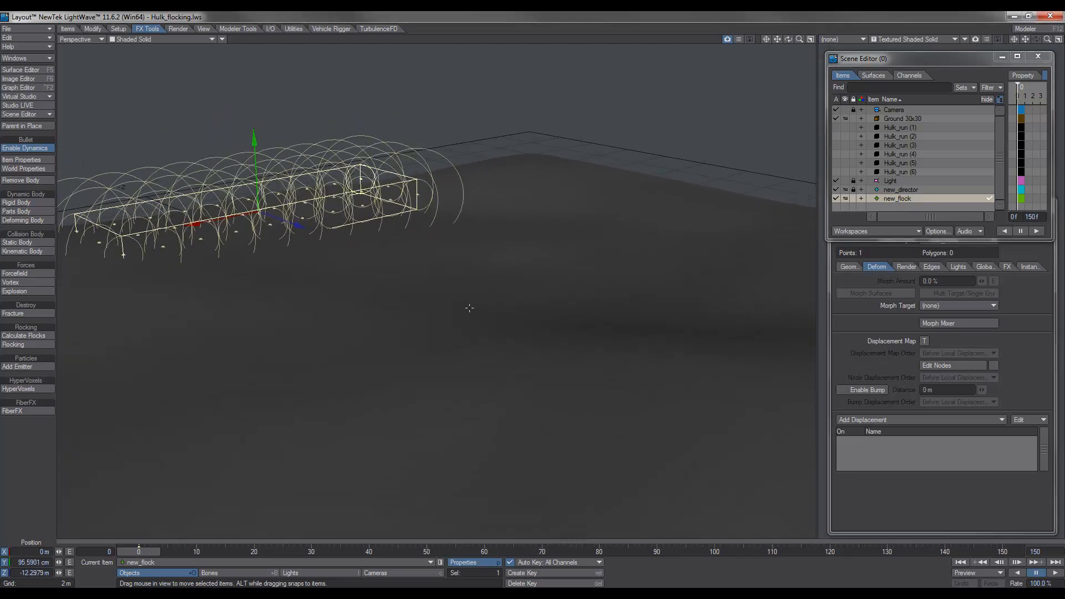
pyautogui.keyDown('alt'); pyautogui.moveTo(480, 389); pyautogui.dragTo(499, 300); pyautogui.keyUp('alt')
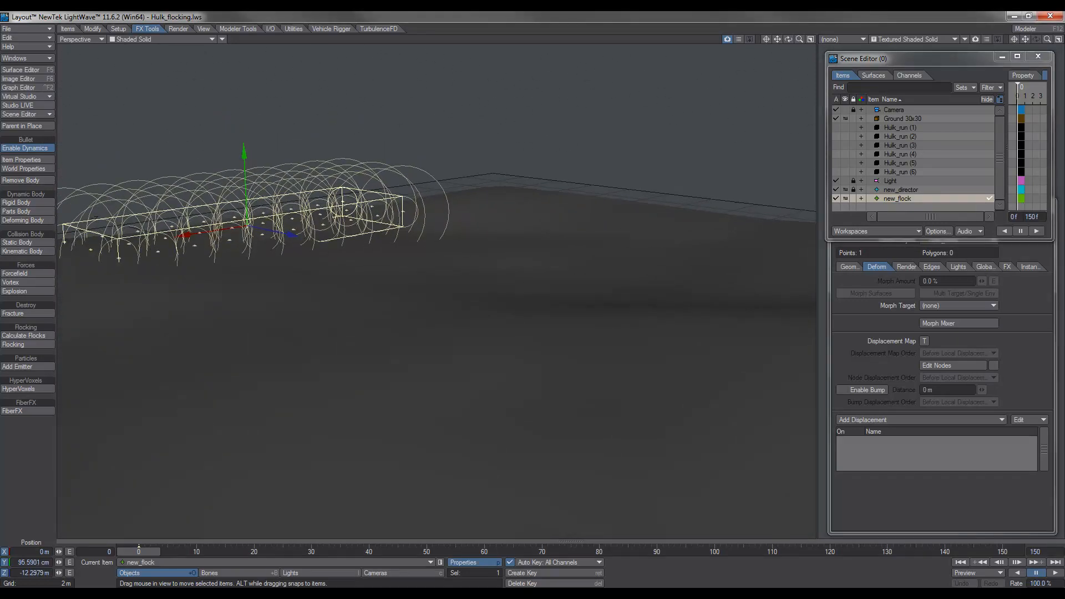
pyautogui.click(896, 199)
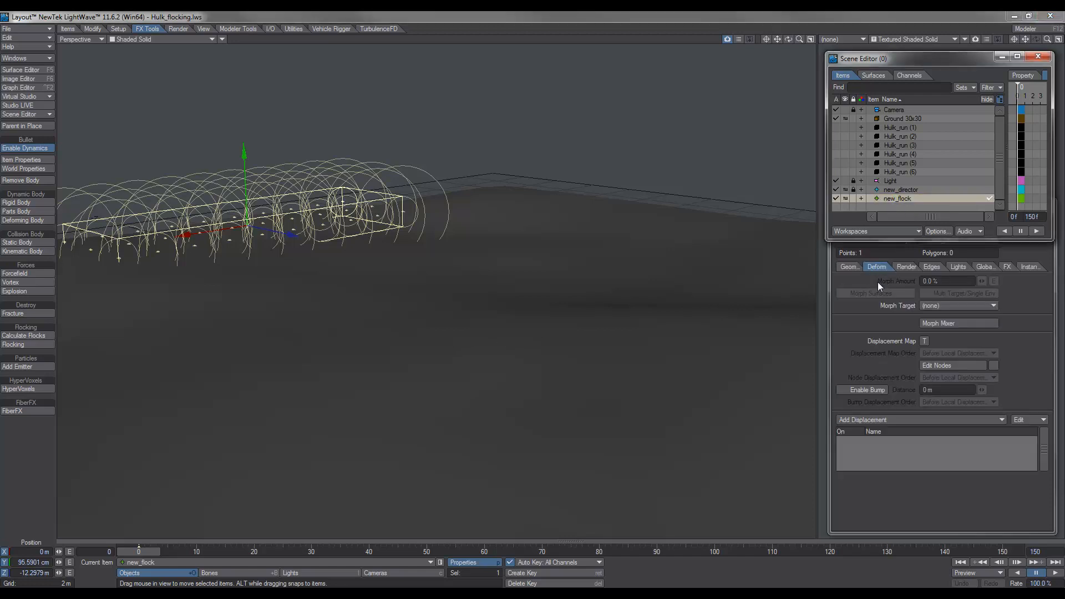
pyautogui.click(1025, 313)
pyautogui.click(1029, 268)
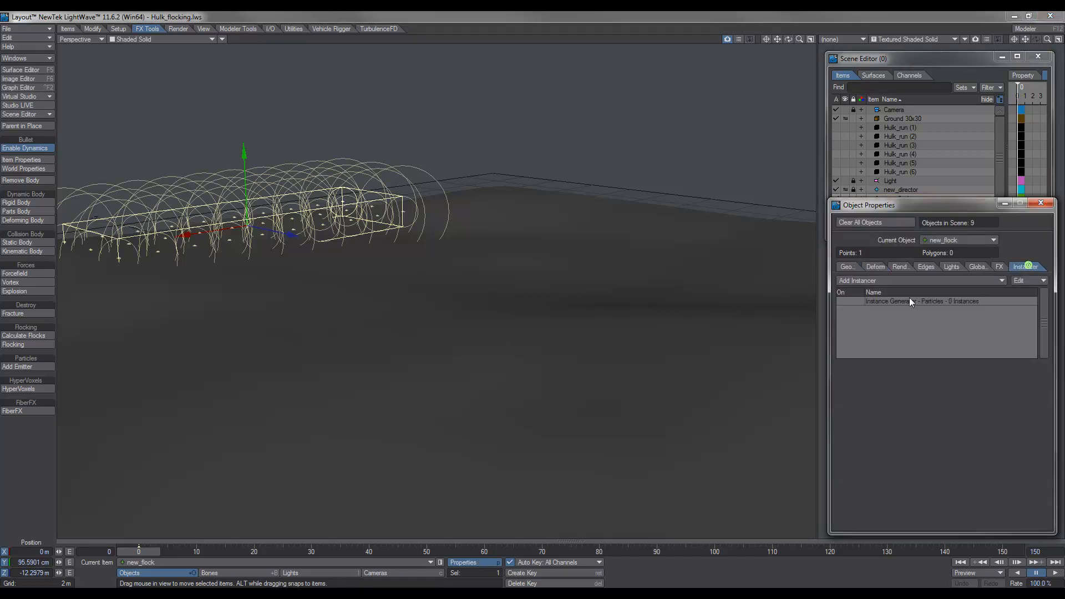
pyautogui.click(902, 302)
pyautogui.doubleClick(883, 302)
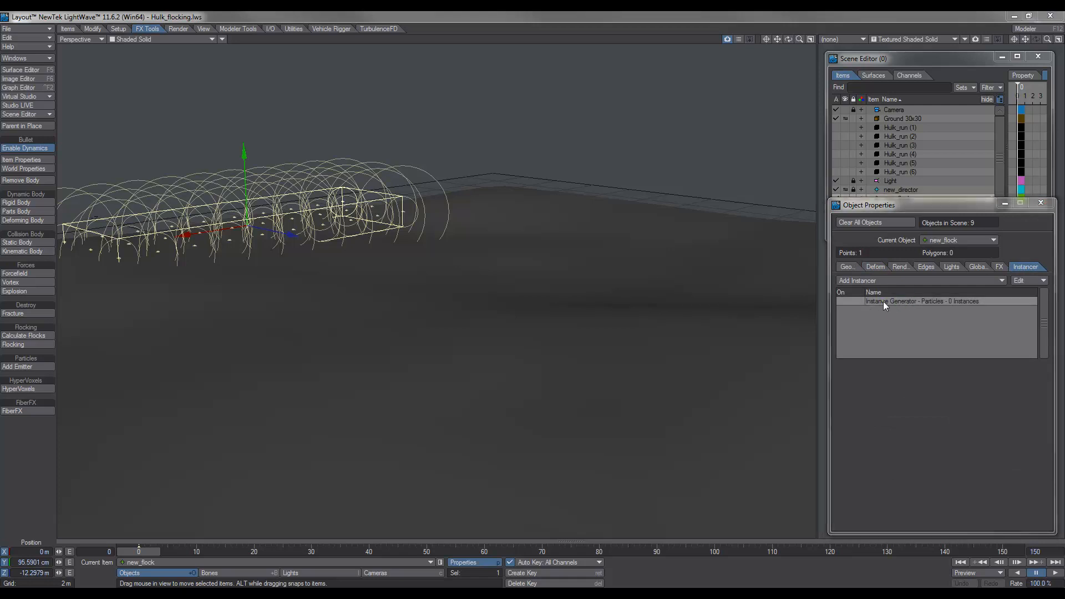
pyautogui.moveTo(434, 212); pyautogui.dragTo(432, 238)
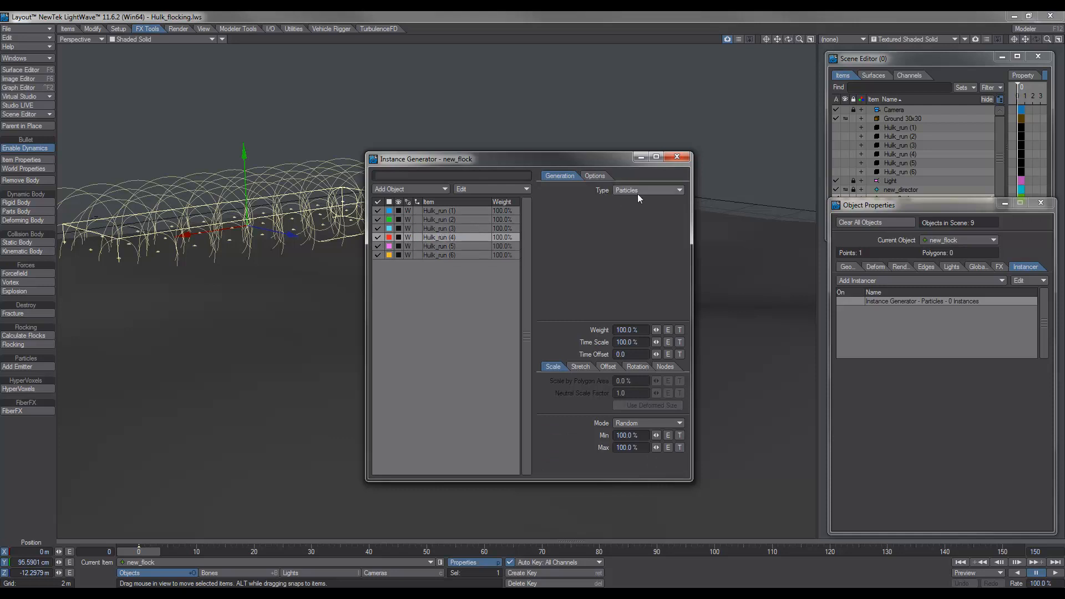
pyautogui.click(677, 157)
# Enable the Instance Generator on new_flock and advance the animation to frame 86 with the crowd in view.
pyautogui.click(849, 302)
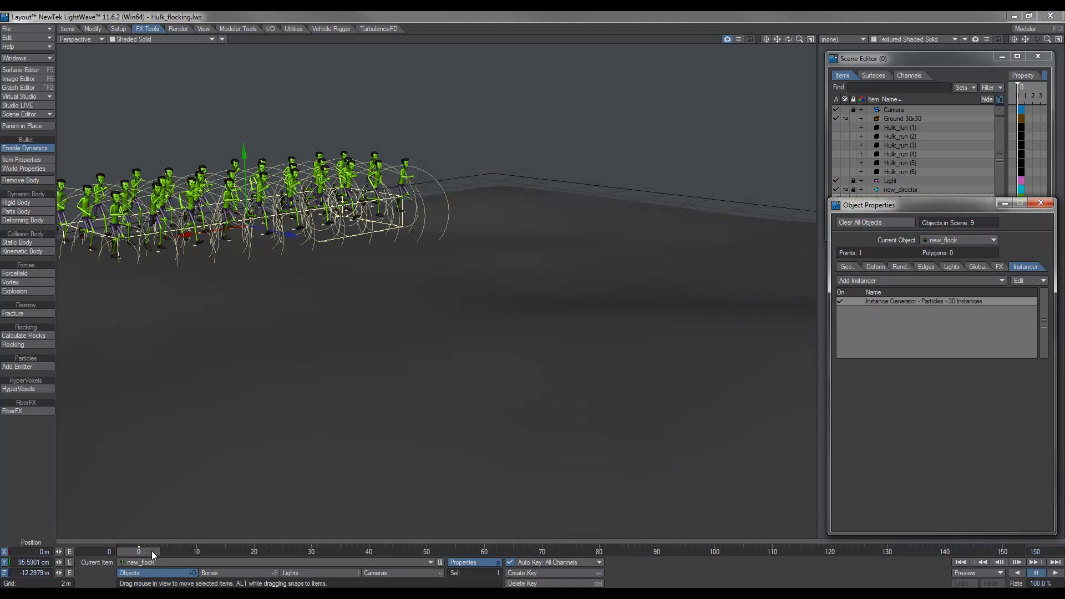
pyautogui.click(224, 574)
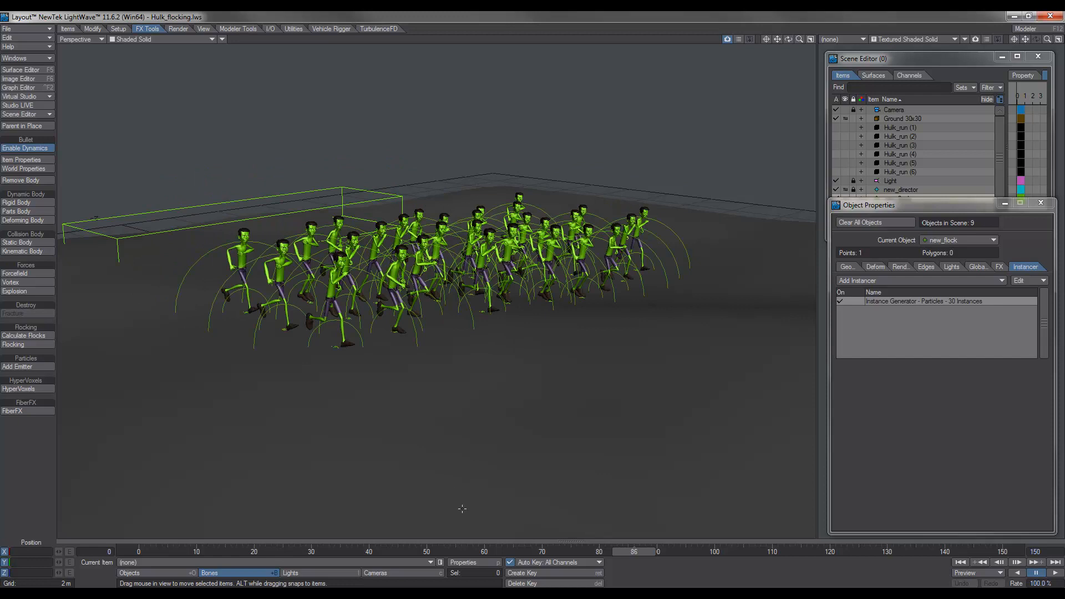
pyautogui.keyDown('alt'); pyautogui.moveTo(520, 480); pyautogui.dragTo(501, 441); pyautogui.keyUp('alt')
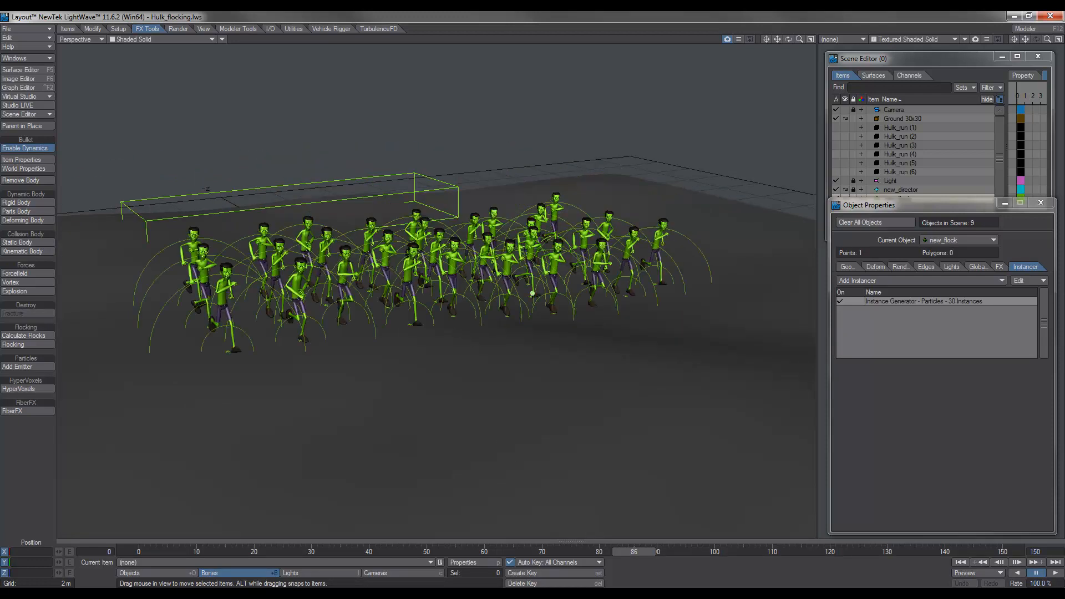
pyautogui.scroll(3, 457, 322)
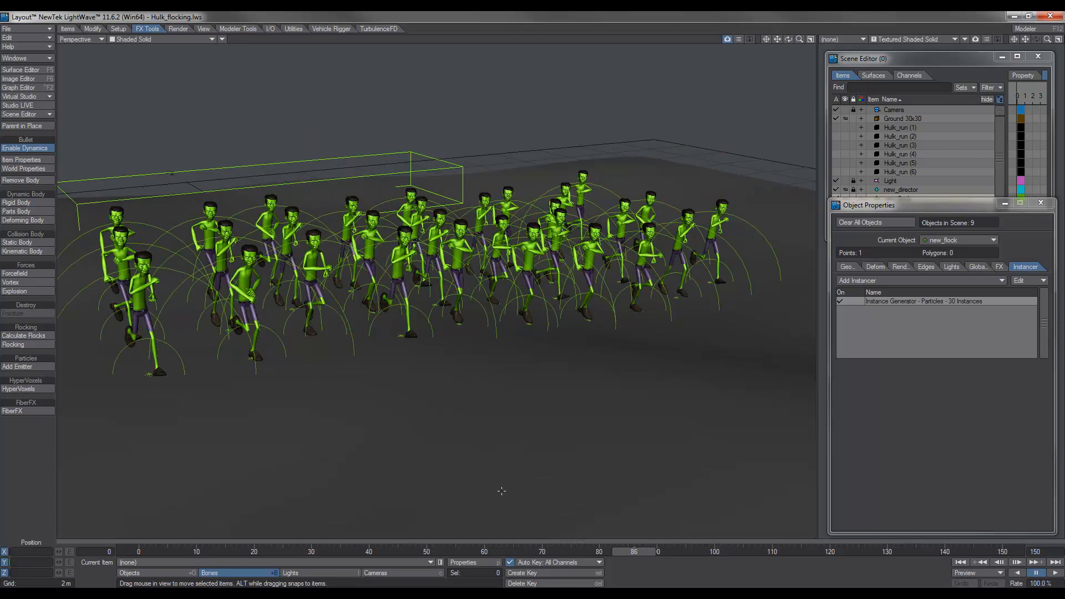
pyautogui.moveTo(638, 559)
pyautogui.mouseDown()
pyautogui.moveTo(529, 553)
pyautogui.moveTo(632, 553)
pyautogui.mouseUp()
# Set the perspective viewport's display mode to VPR and frame the running crowd.
pyautogui.click(190, 40)
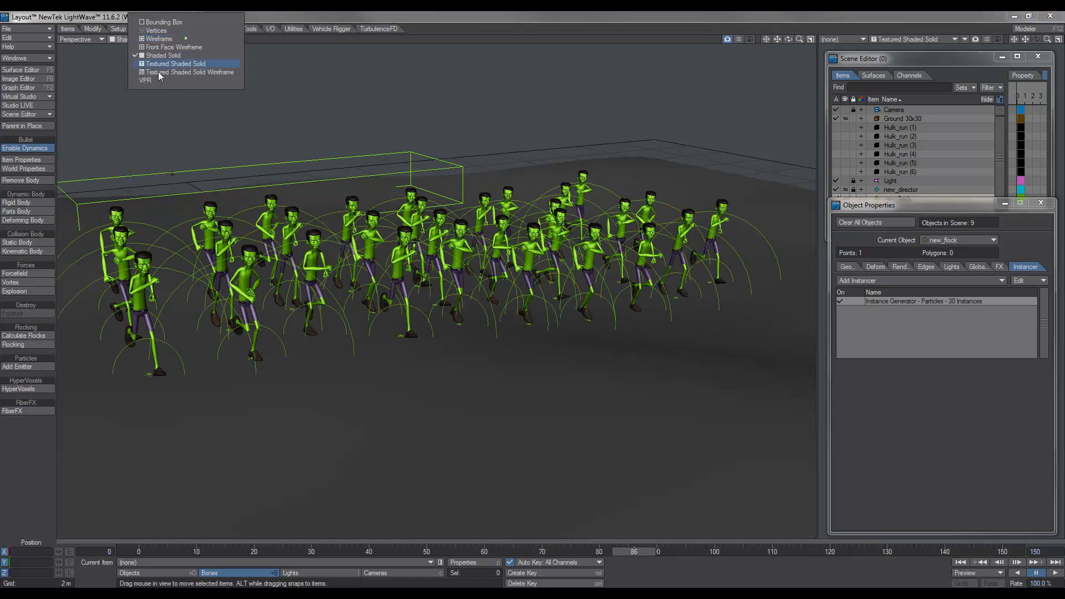
pyautogui.click(156, 78)
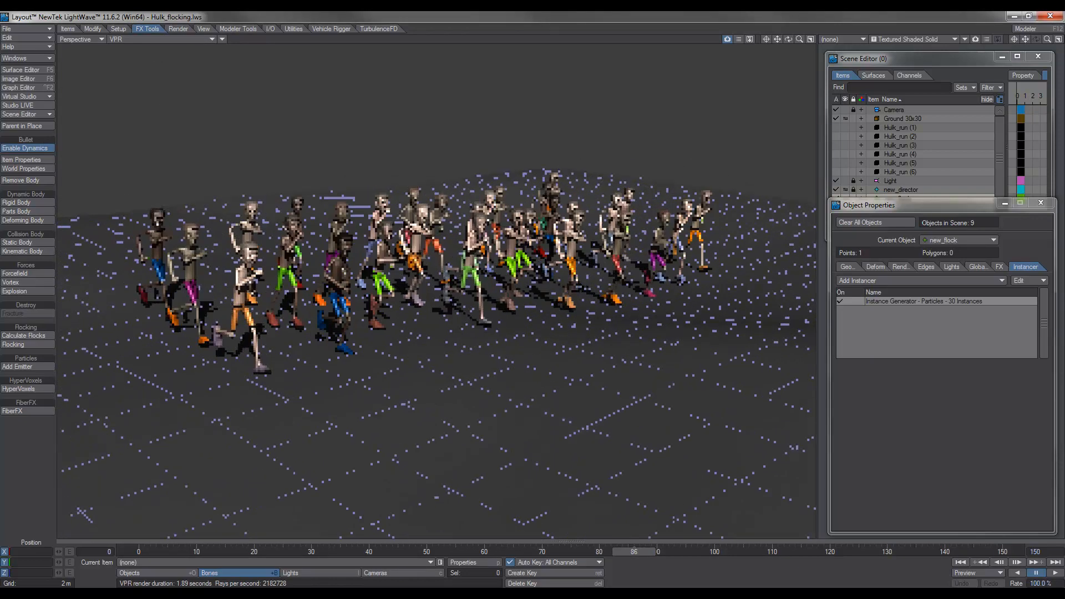
pyautogui.keyDown('alt'); pyautogui.moveTo(411, 345); pyautogui.dragTo(427, 348); pyautogui.keyUp('alt')
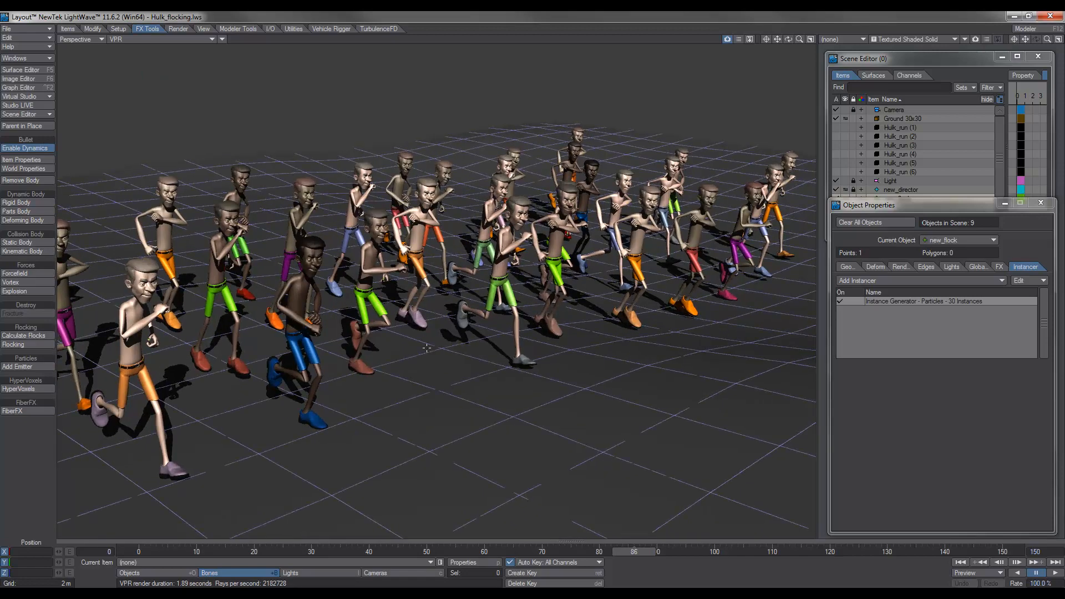
pyautogui.keyDown('alt'); pyautogui.moveTo(458, 348); pyautogui.dragTo(421, 351); pyautogui.keyUp('alt')
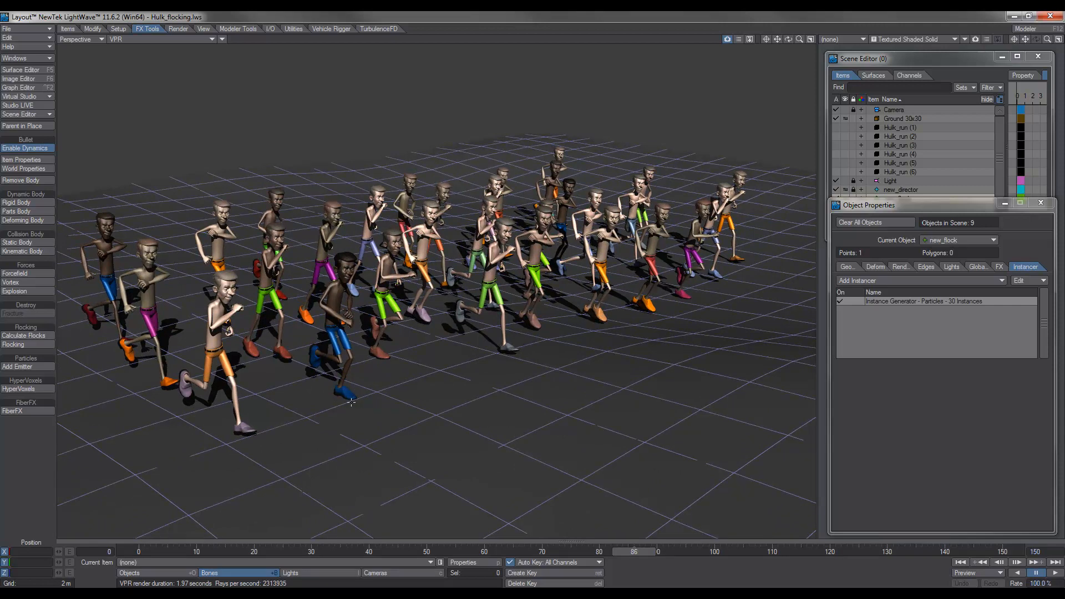
# Examine the node network of the Hulk_run shoes surface, including the Instance Info node and the Gradient (1) colour keys.
pyautogui.press('F5')
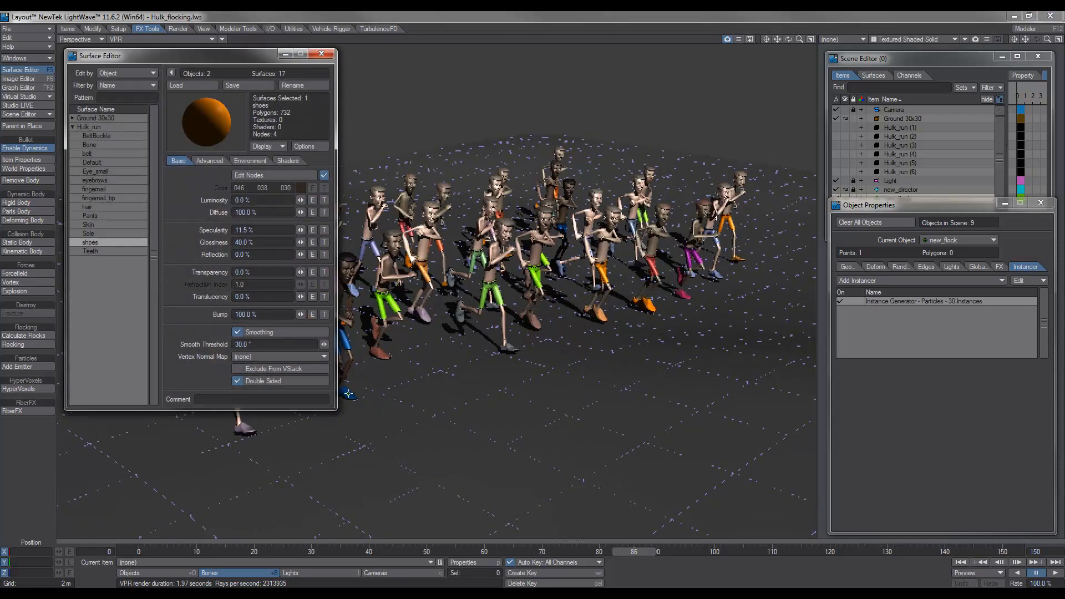
pyautogui.click(267, 176)
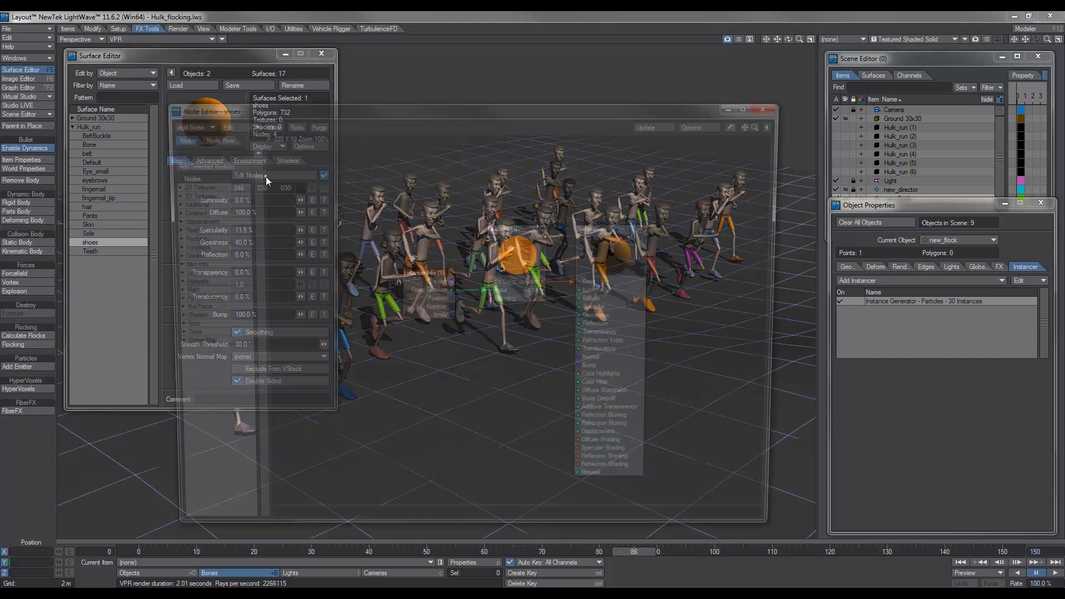
pyautogui.click(414, 285)
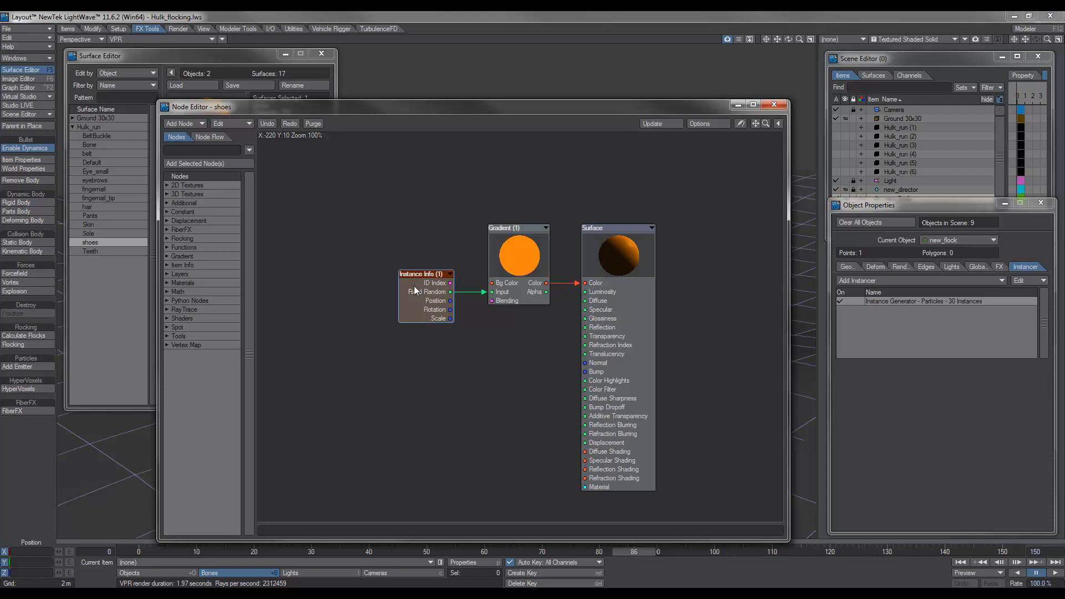
pyautogui.doubleClick(504, 250)
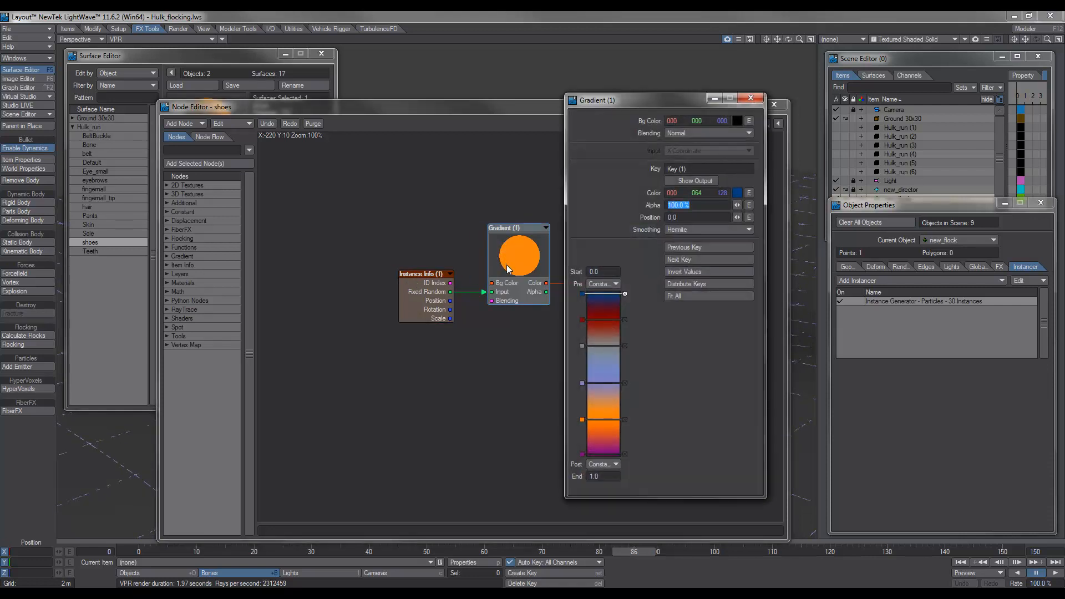
pyautogui.click(755, 98)
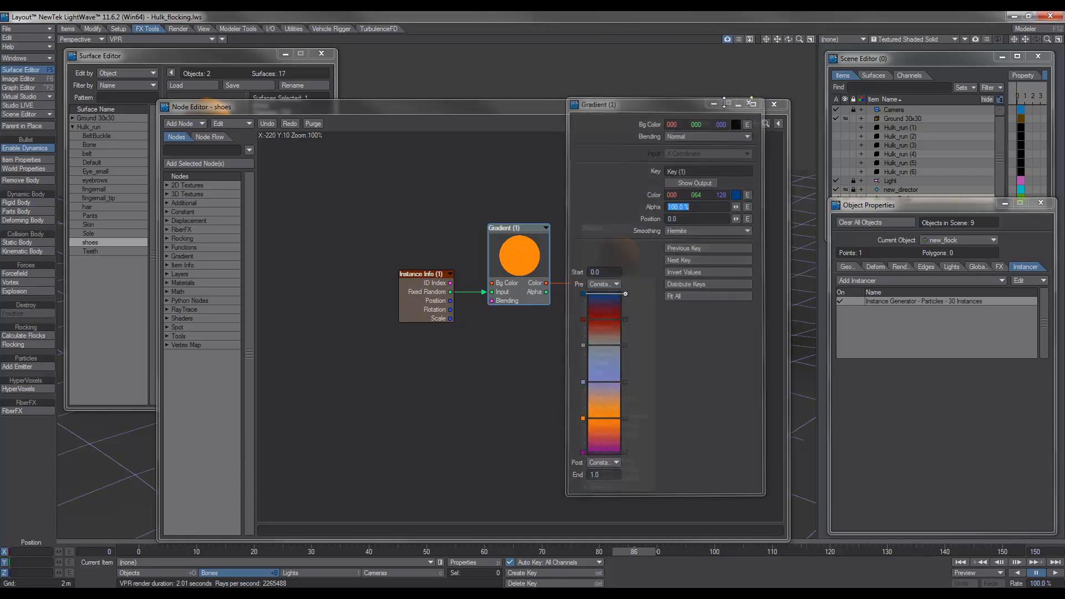
pyautogui.click(774, 105)
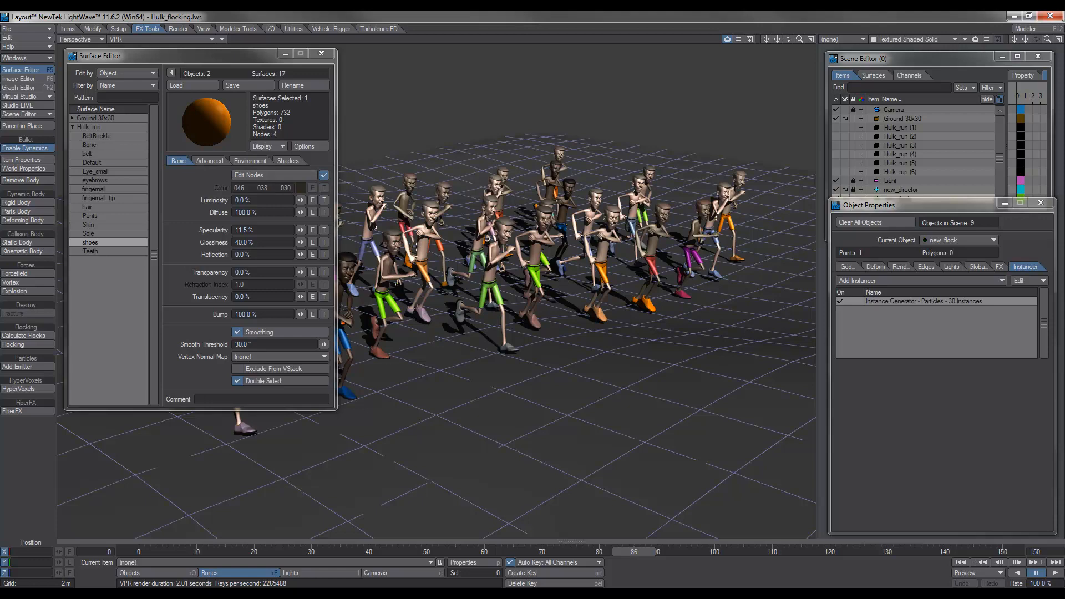
# Examine the node network of the Hulk_run Skin surface and the colour keys of its gradient.
pyautogui.click(88, 224)
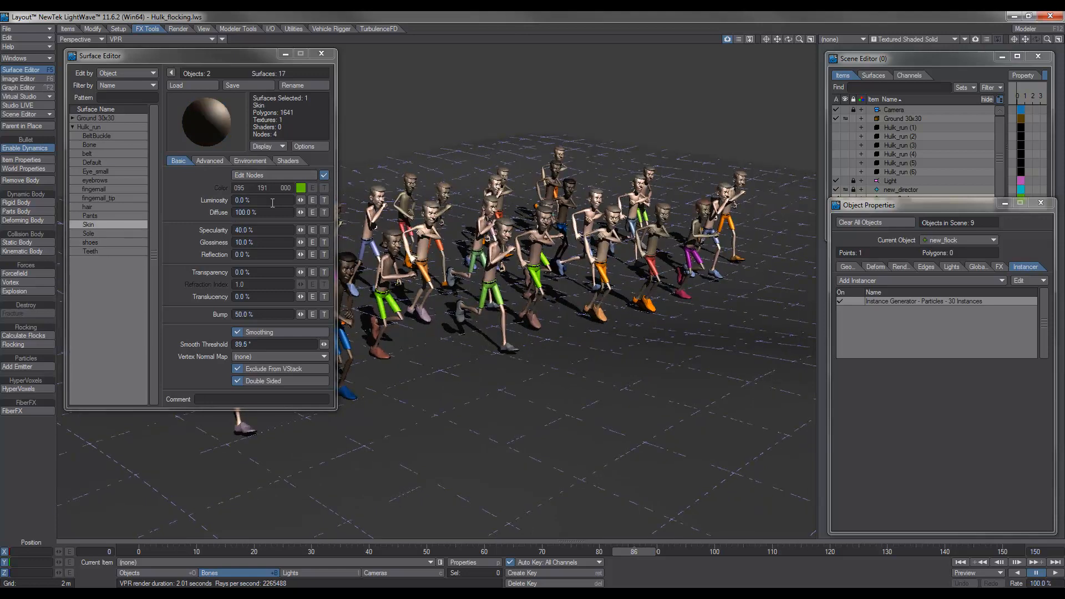
pyautogui.click(277, 175)
pyautogui.doubleClick(519, 315)
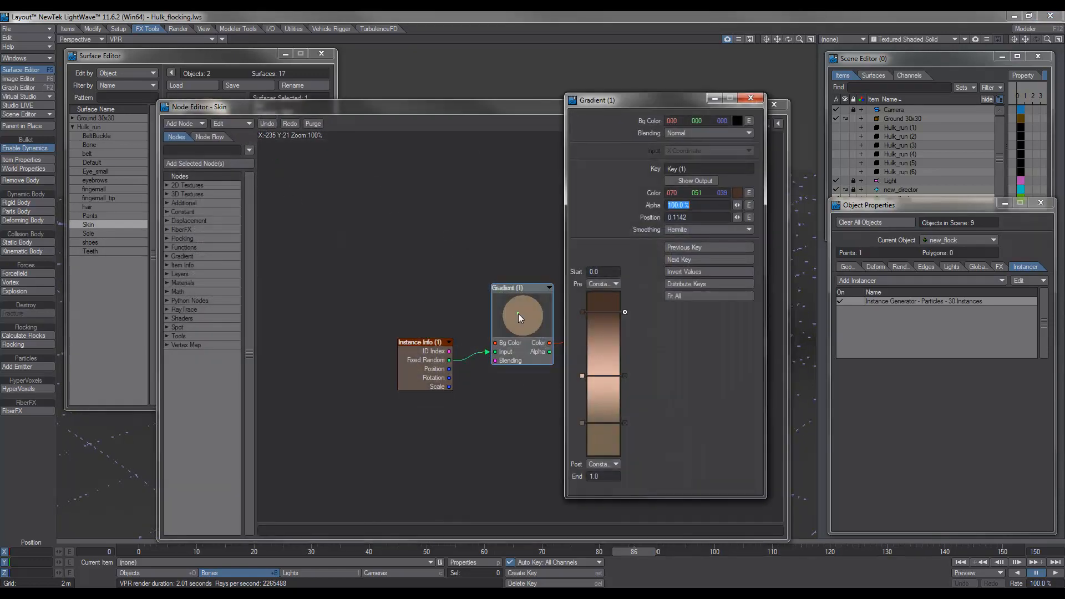
pyautogui.click(751, 98)
pyautogui.click(775, 105)
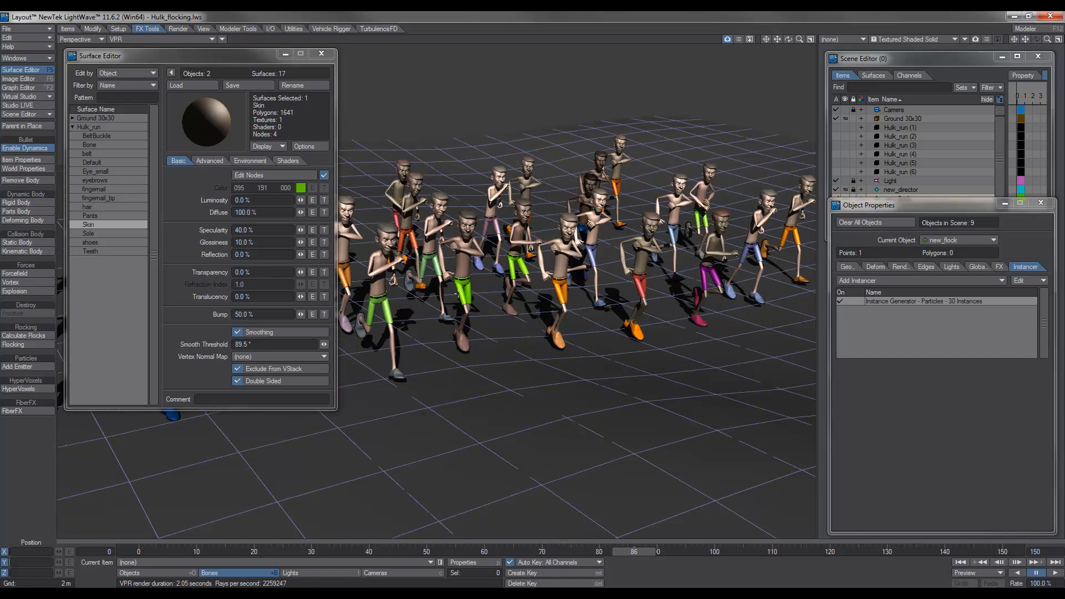
# Open the Pants surface's node network in an enlarged editor and move the Instance Info (1) and Gradient (2) nodes slightly lower.
pyautogui.click(90, 216)
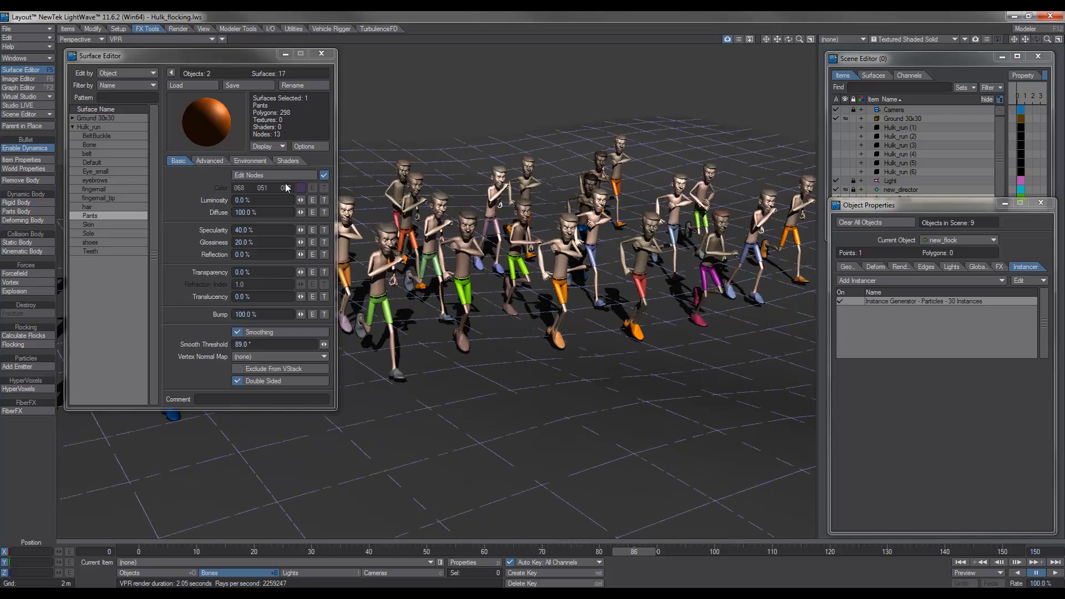
pyautogui.click(285, 174)
pyautogui.moveTo(516, 271)
pyautogui.mouseDown(button='middle')
pyautogui.moveTo(481, 271)
pyautogui.moveTo(508, 273)
pyautogui.mouseUp(button='middle')
pyautogui.moveTo(597, 102); pyautogui.dragTo(596, 29)
pyautogui.moveTo(789, 230); pyautogui.dragTo(885, 229)
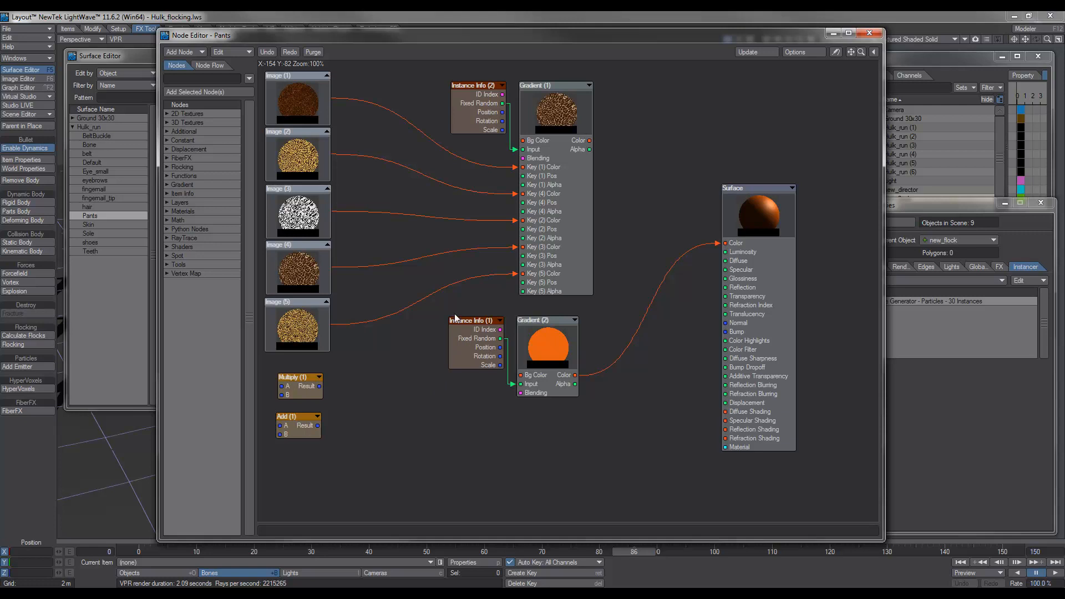
pyautogui.moveTo(431, 307); pyautogui.dragTo(596, 401)
pyautogui.moveTo(553, 350); pyautogui.dragTo(561, 381)
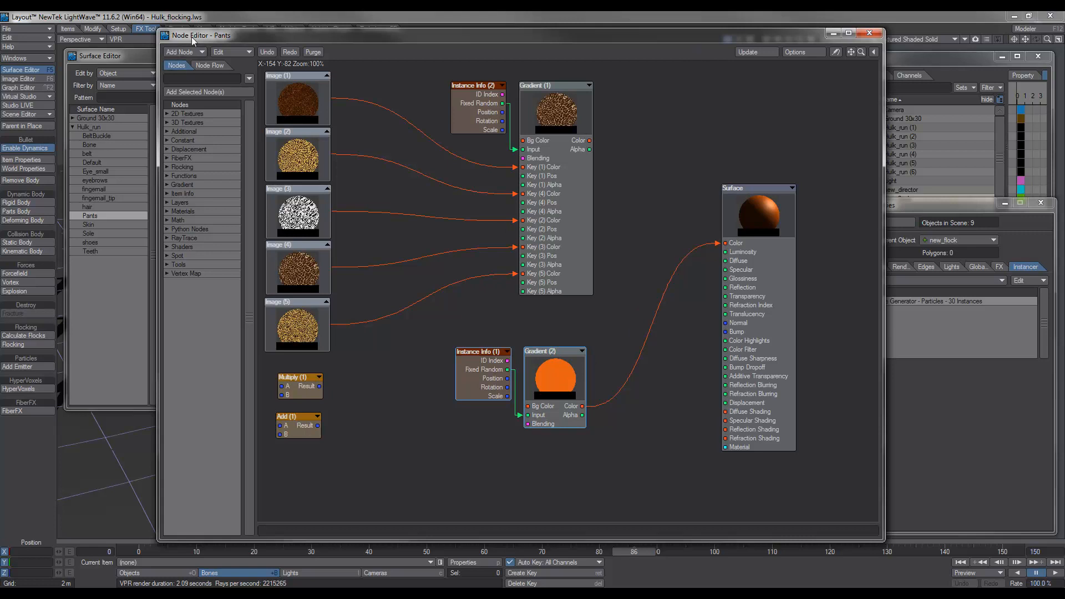
# Disconnect Gradient (2) from the Color input of the Pants surface, keeping the runners visible beside the node network.
pyautogui.moveTo(366, 38); pyautogui.dragTo(606, 69)
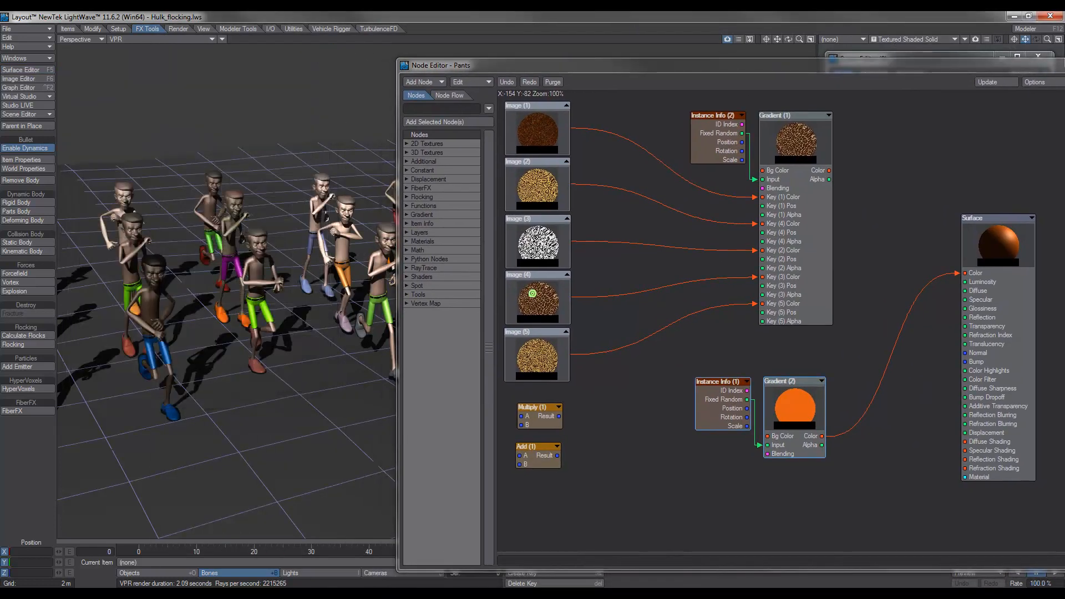
pyautogui.moveTo(799, 40); pyautogui.dragTo(843, 39)
pyautogui.moveTo(777, 39); pyautogui.dragTo(733, 40)
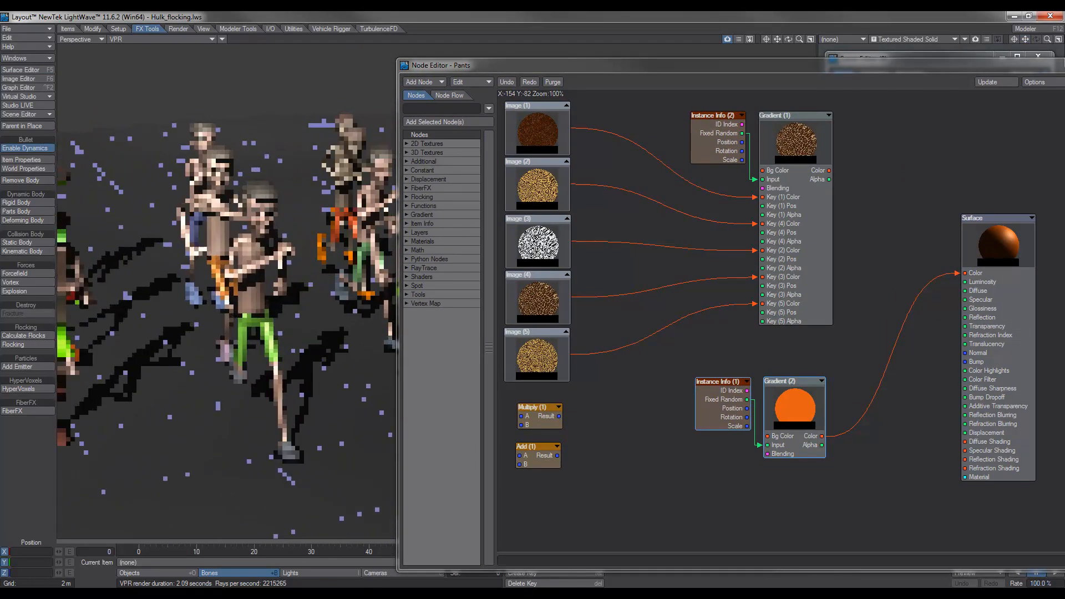
pyautogui.moveTo(647, 66); pyautogui.dragTo(585, 48)
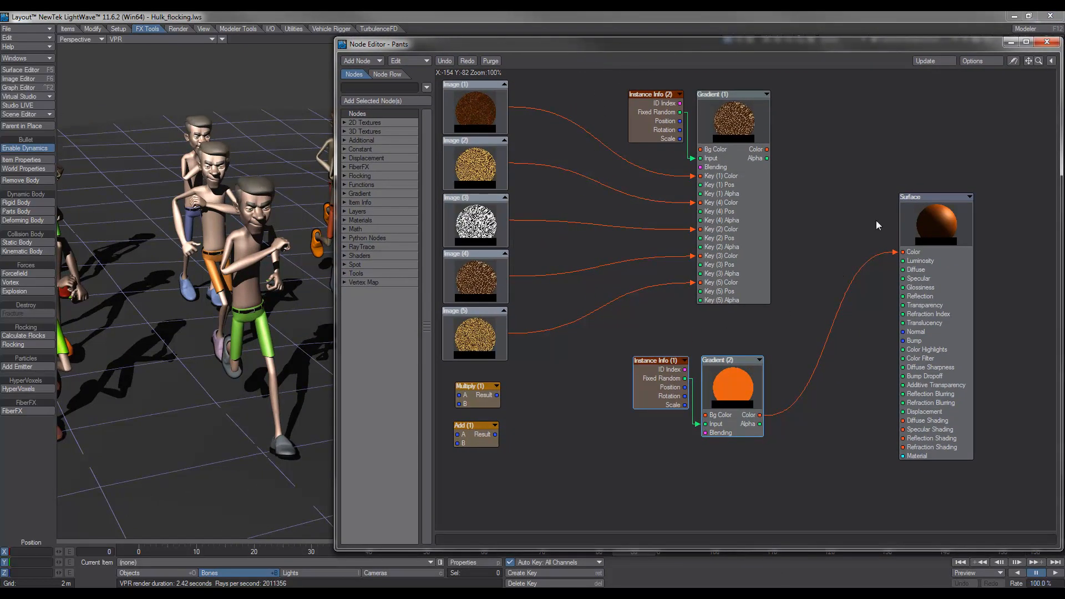
pyautogui.moveTo(898, 253); pyautogui.dragTo(875, 234)
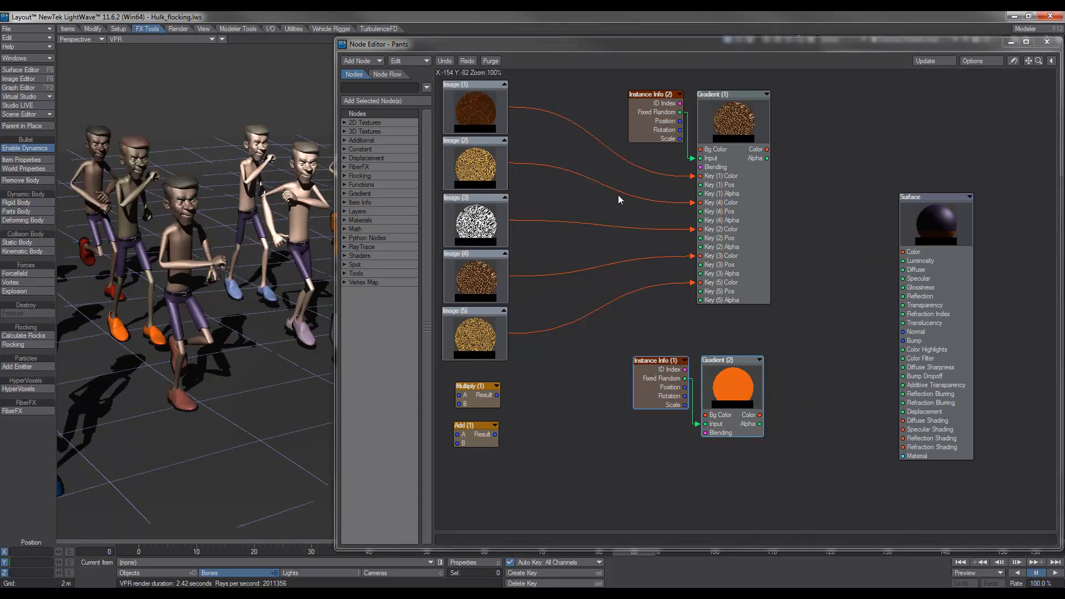
# Examine the colour keys of Gradient (1) and the settings of the Image (1) texture node in the Pants network.
pyautogui.doubleClick(731, 126)
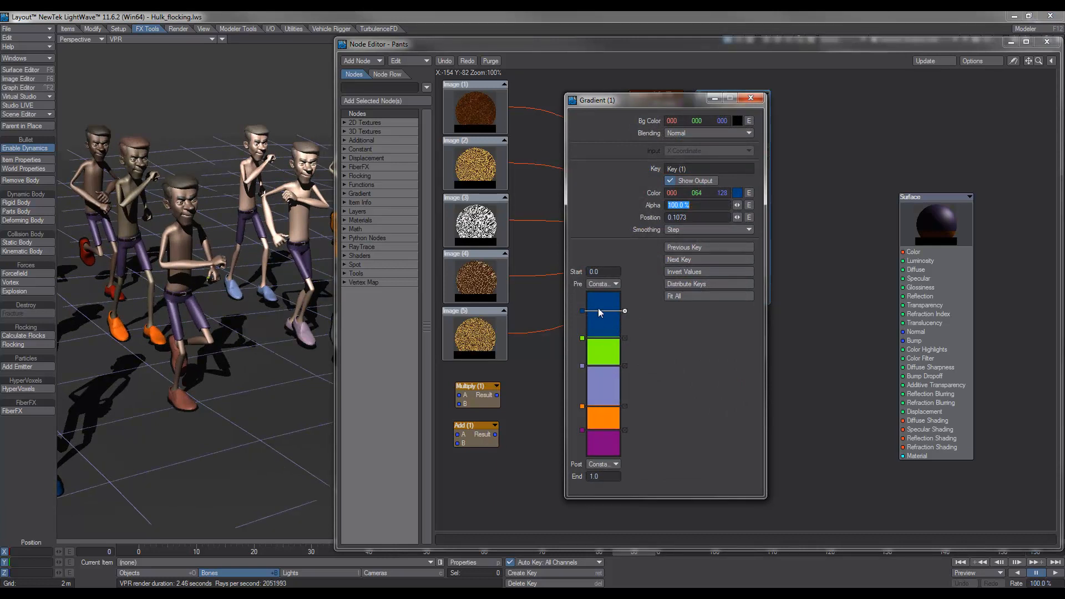
pyautogui.click(602, 336)
pyautogui.click(605, 365)
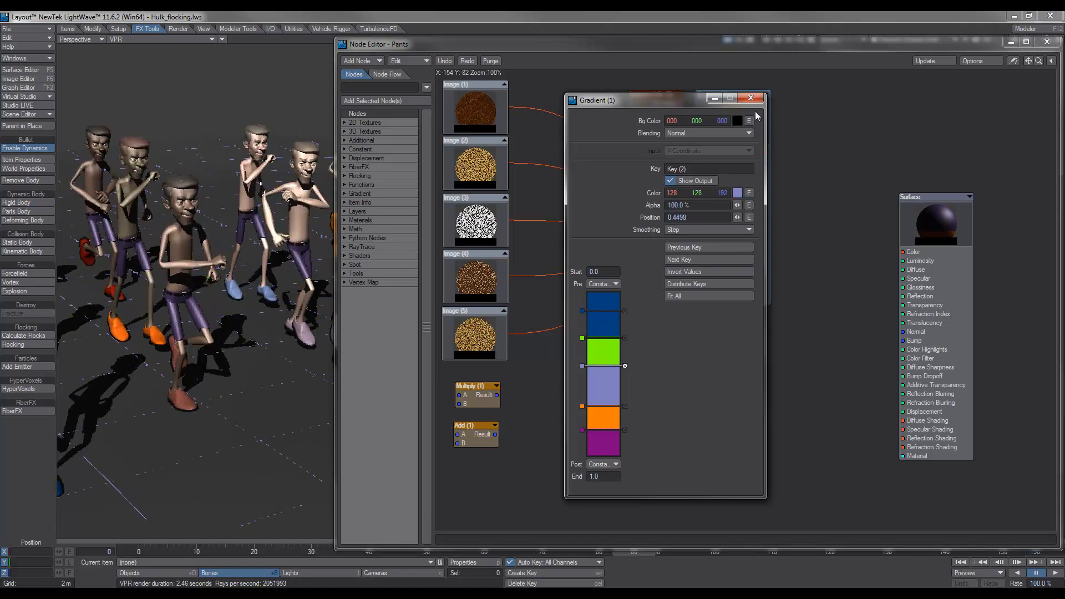
pyautogui.click(750, 98)
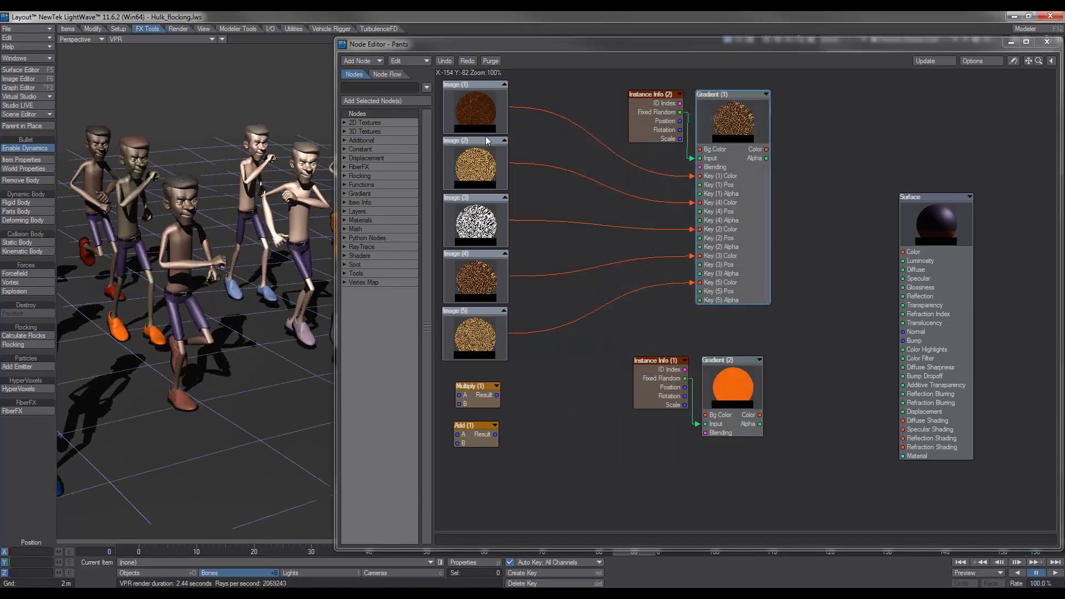
pyautogui.doubleClick(466, 115)
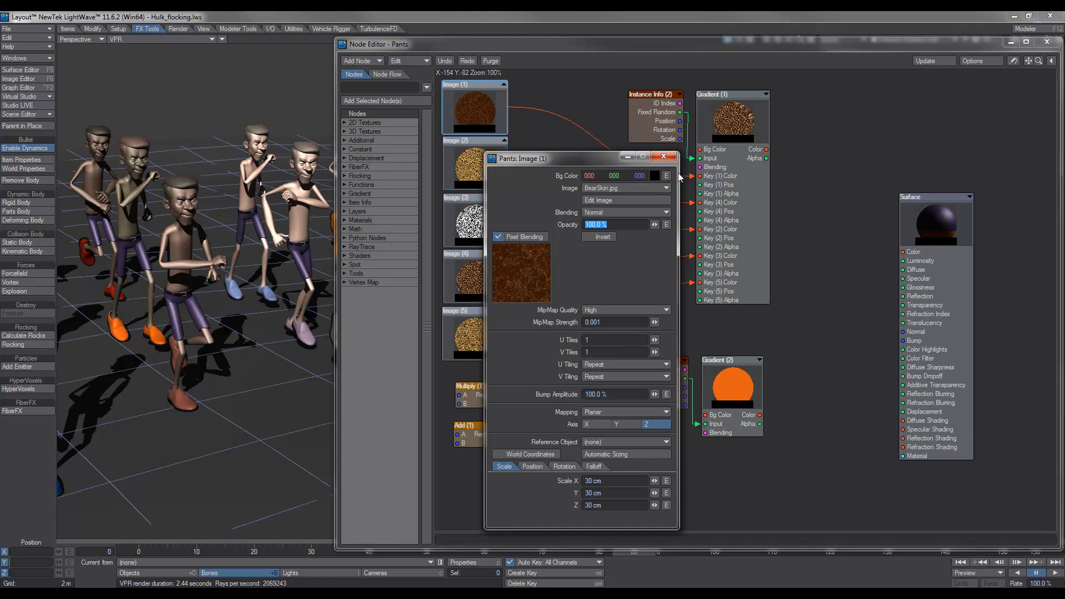
# Close the Image (1) settings, inspect that node's inputs and outputs, and connect Gradient (1) to the Pants surface's Color input.
pyautogui.click(664, 156)
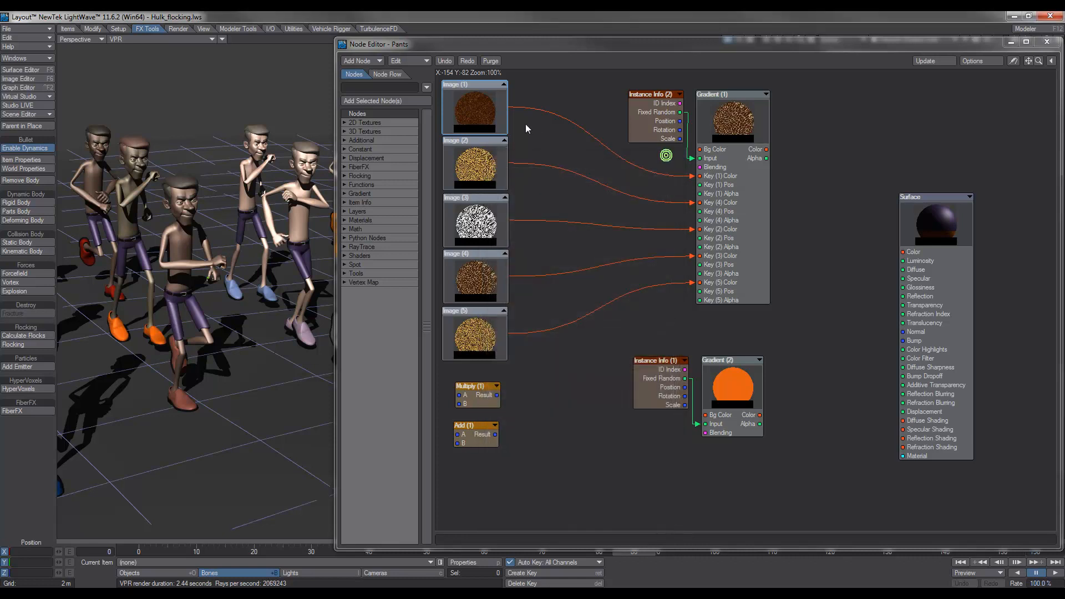
pyautogui.click(504, 85)
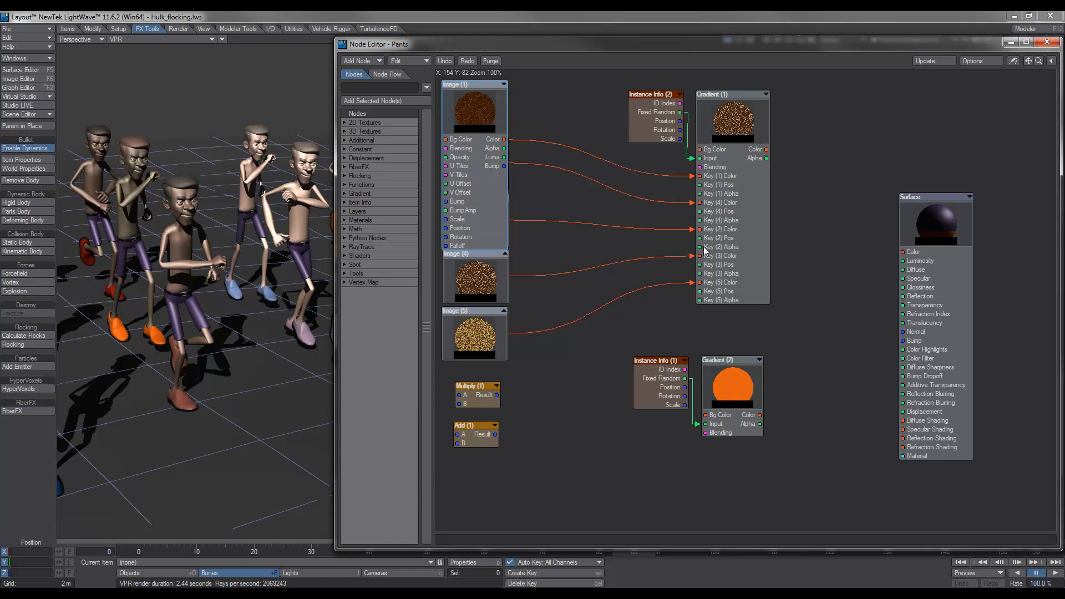
pyautogui.click(503, 85)
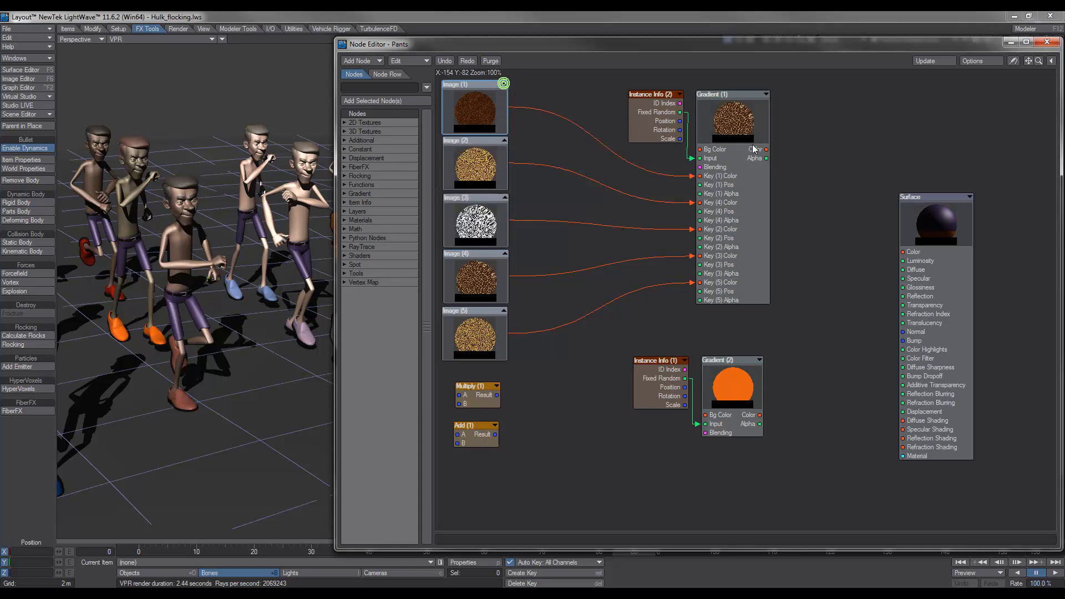
pyautogui.moveTo(767, 149); pyautogui.dragTo(902, 252)
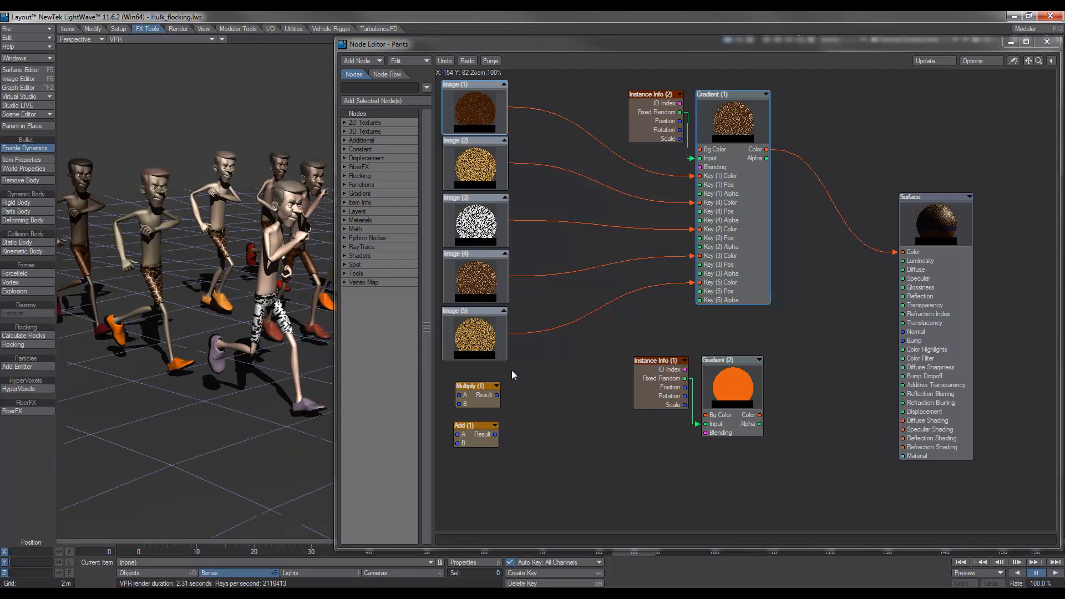
# Feed Gradient (1) and Gradient (2) into inputs A and B of Multiply (1) and connect its Result to the Pants surface's Color.
pyautogui.moveTo(895, 252); pyautogui.dragTo(888, 248)
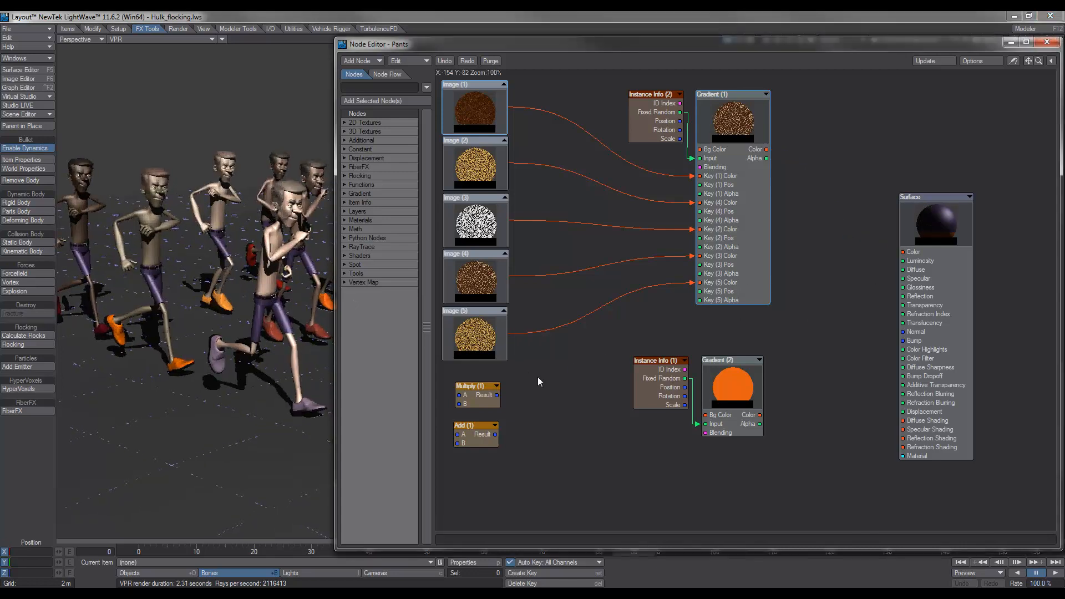
pyautogui.moveTo(473, 396); pyautogui.dragTo(846, 255)
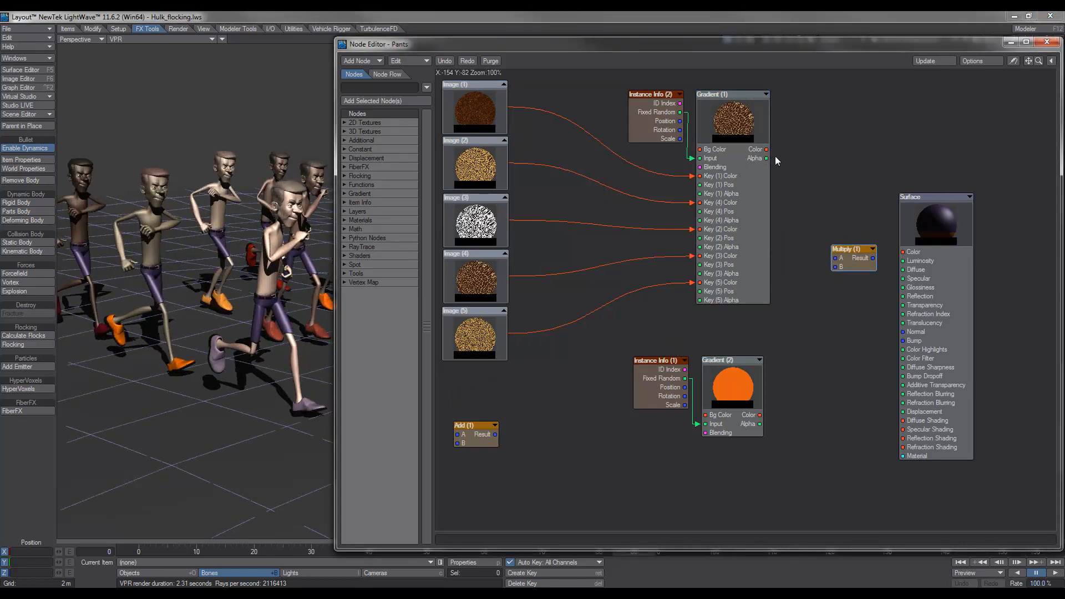
pyautogui.moveTo(767, 149); pyautogui.dragTo(835, 258)
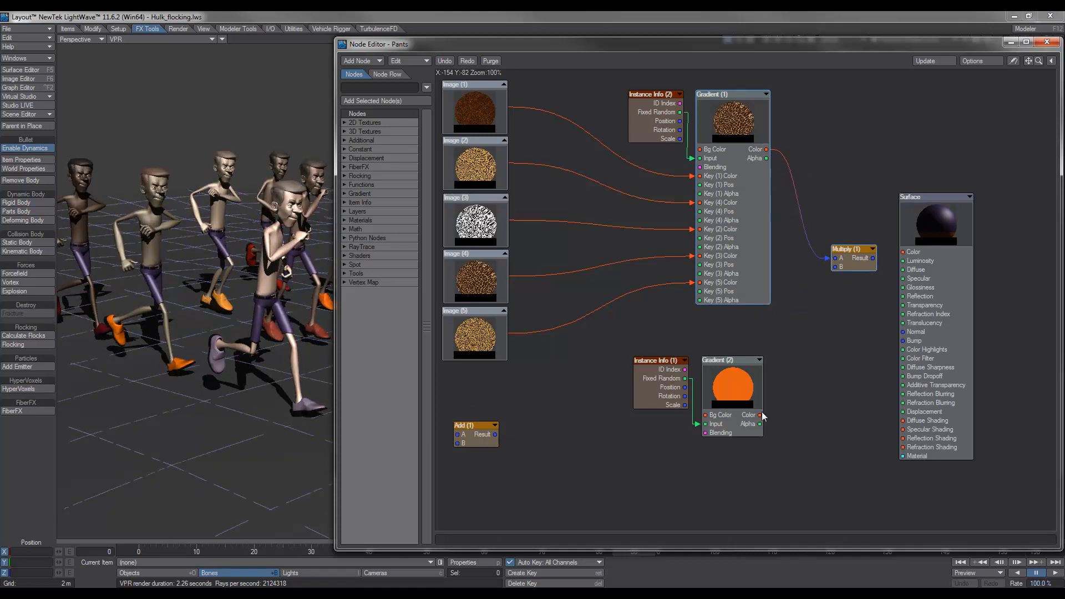
pyautogui.moveTo(759, 415); pyautogui.dragTo(902, 252)
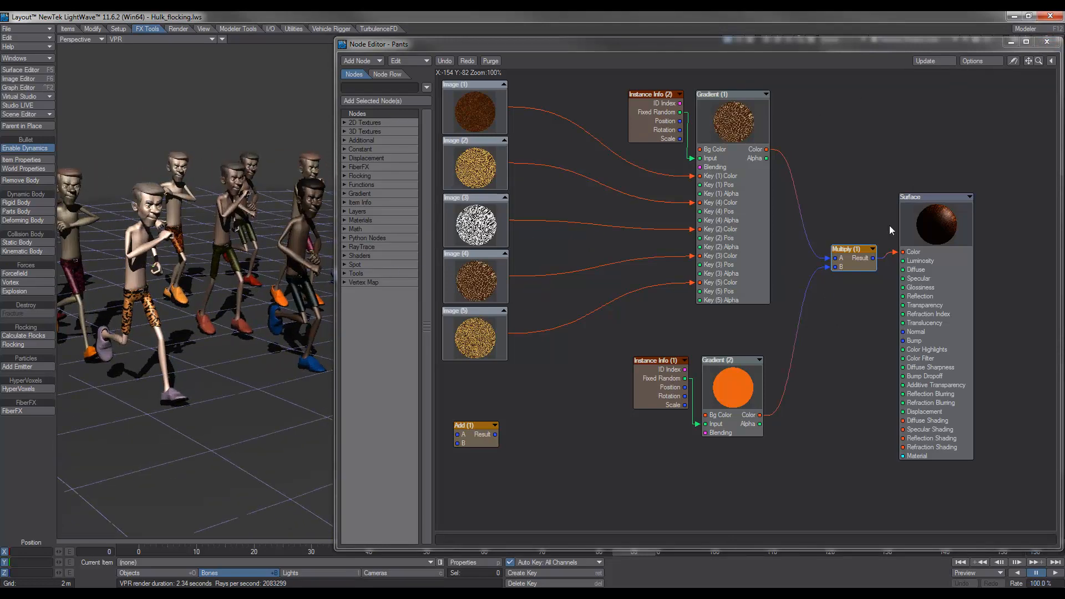
# Connect Gradient (1) directly to the Pants surface's Color in place of Multiply (1) and close the node network.
pyautogui.moveTo(897, 256); pyautogui.dragTo(822, 332)
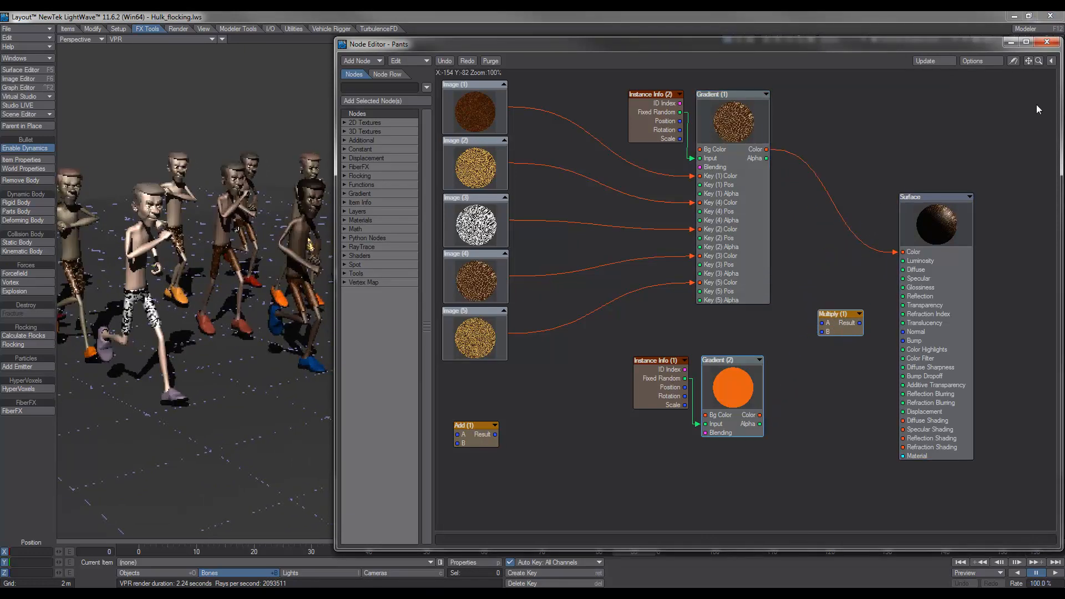
pyautogui.click(1048, 42)
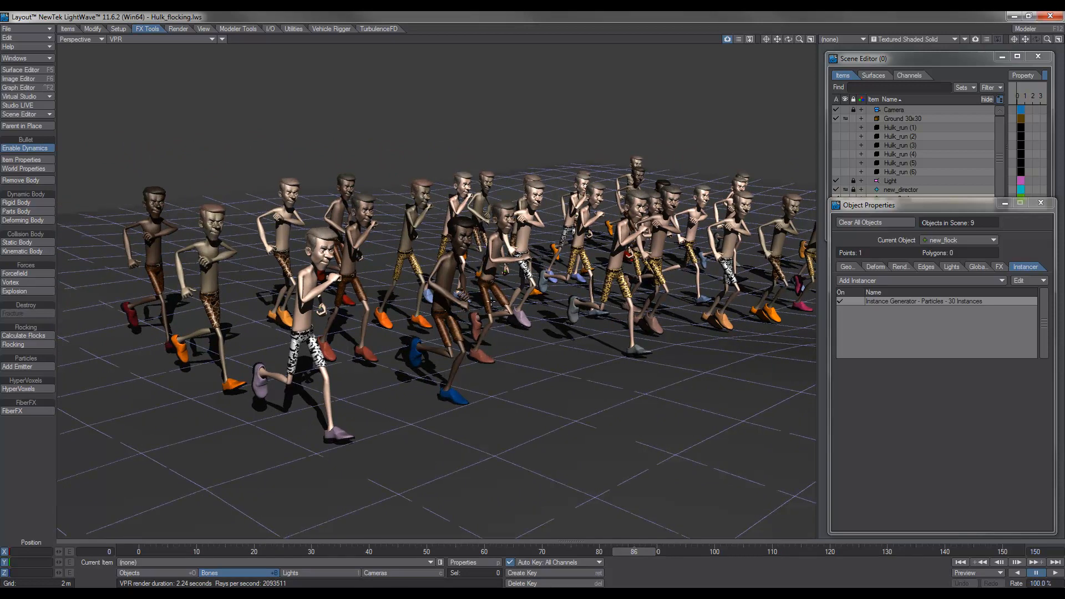
# View the runners from the right side and open the agent settings of new_flock beside them.
pyautogui.press('3')
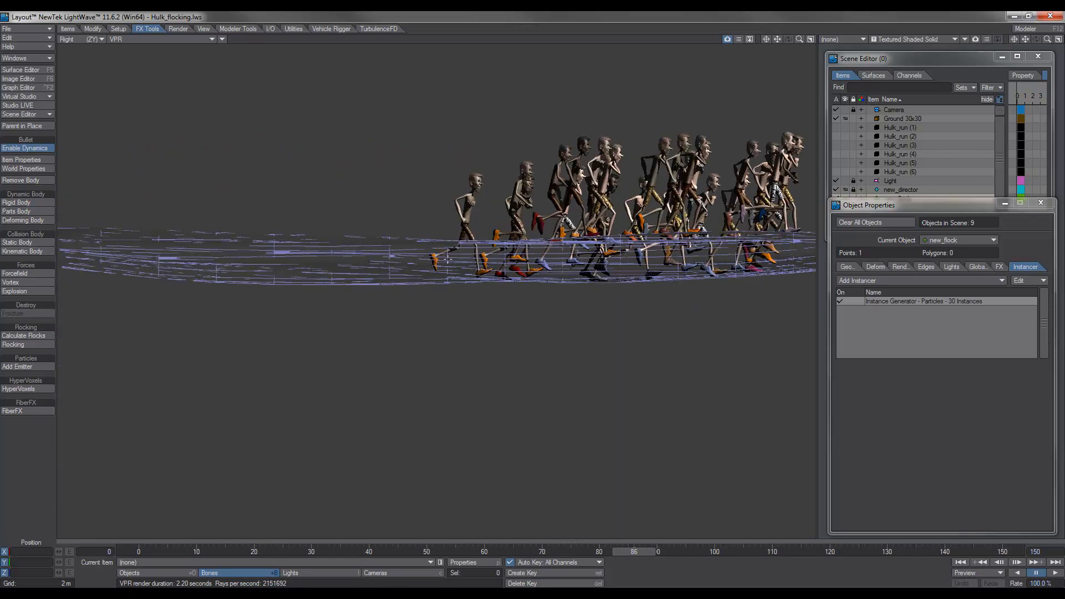
pyautogui.scroll(6, 533, 293)
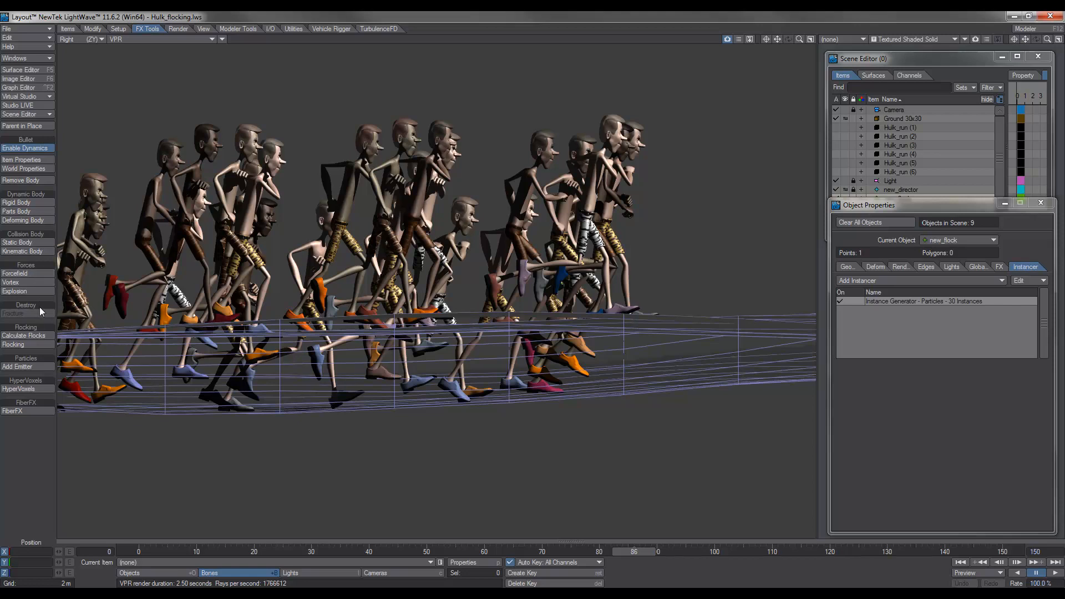
pyautogui.click(41, 342)
pyautogui.click(595, 138)
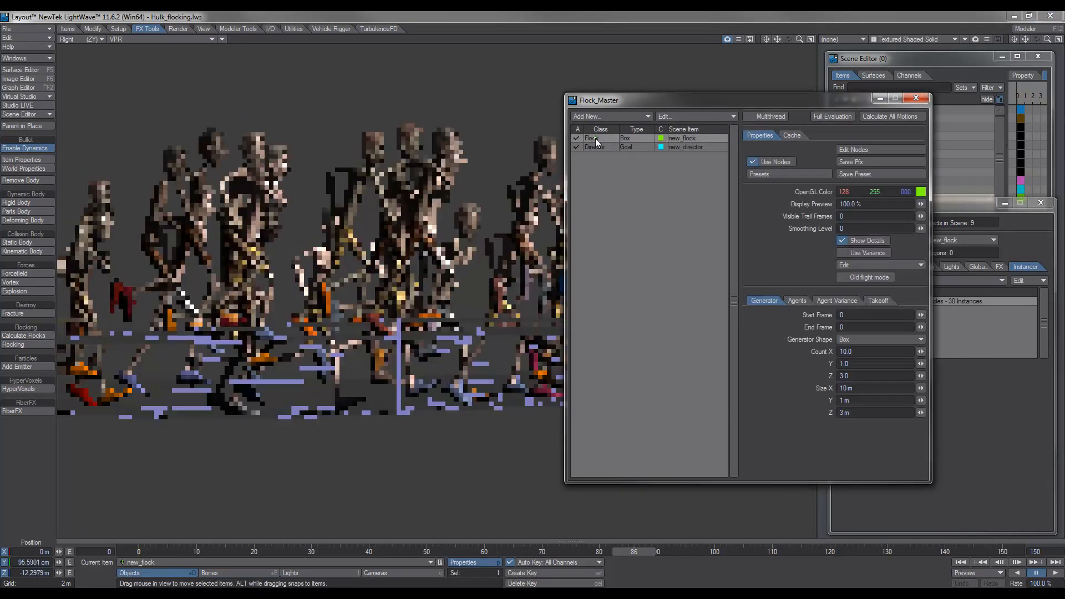
pyautogui.click(800, 302)
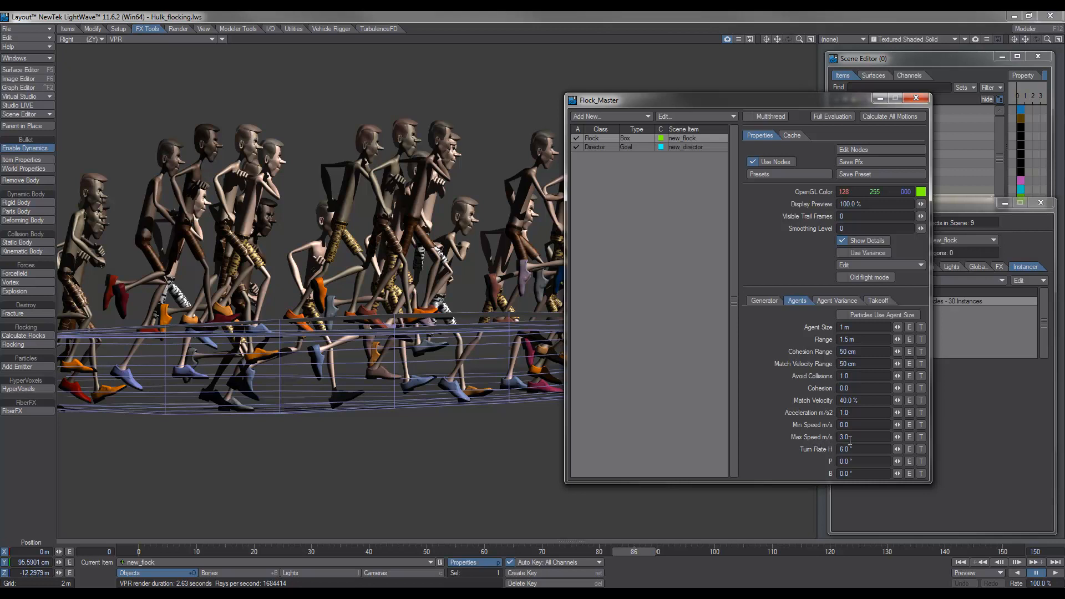
pyautogui.moveTo(678, 101); pyautogui.dragTo(768, 112)
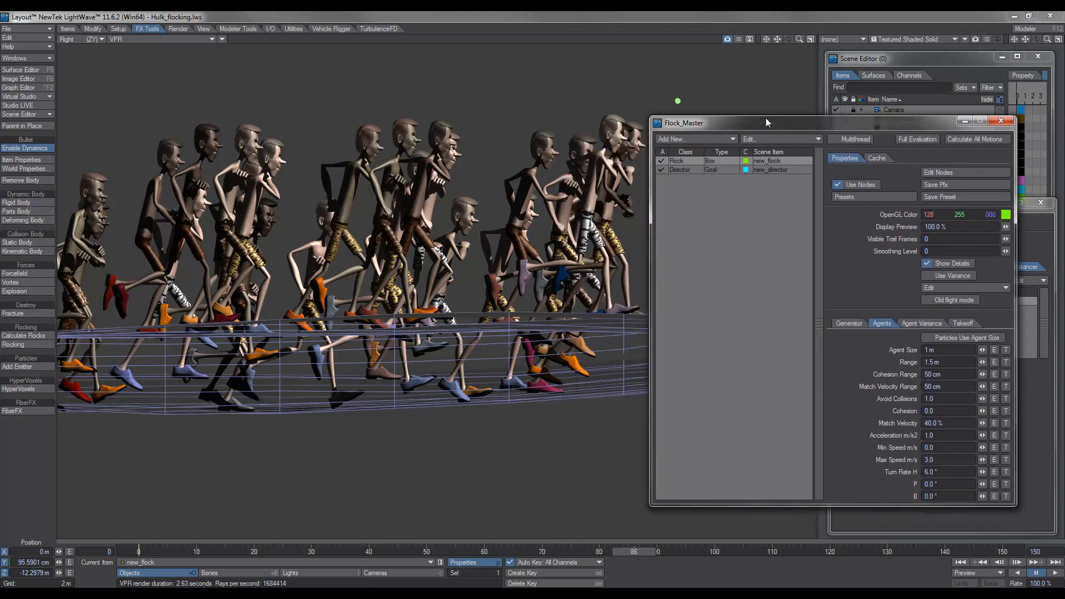
# Examine the runners' feet up close at frame 81 in the side view, displayed as Shaded Solid.
pyautogui.moveTo(800, 39); pyautogui.dragTo(799, 14)
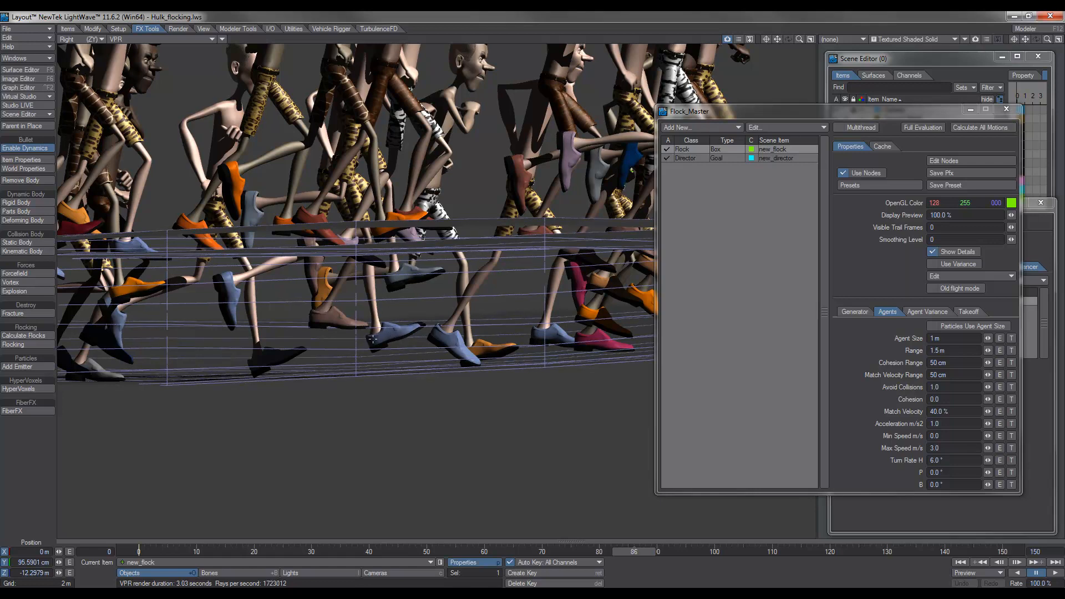
pyautogui.moveTo(634, 552); pyautogui.dragTo(605, 552)
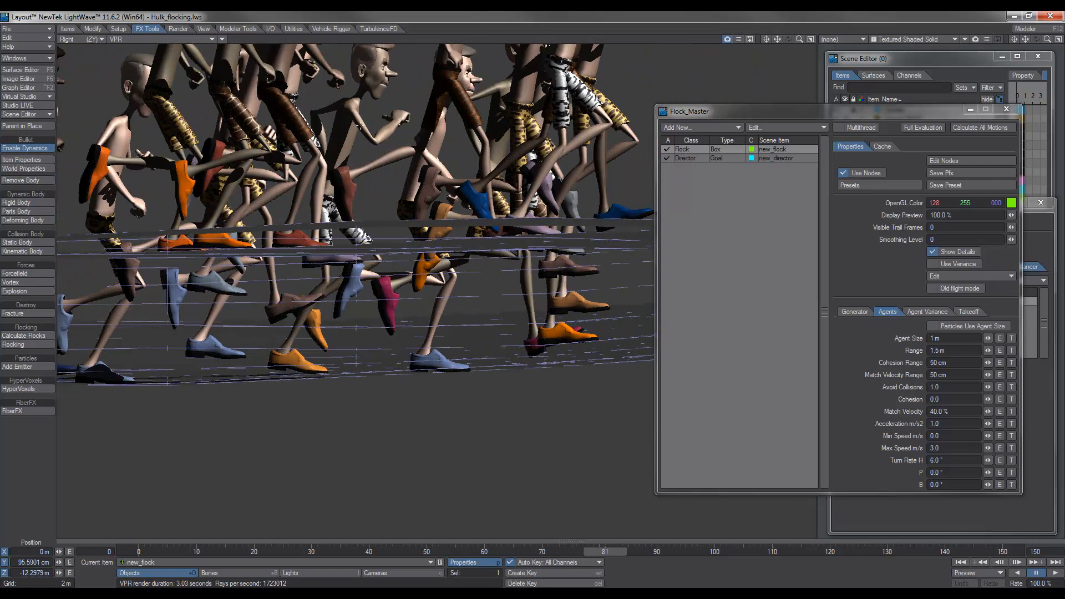
pyautogui.click(166, 39)
pyautogui.click(170, 58)
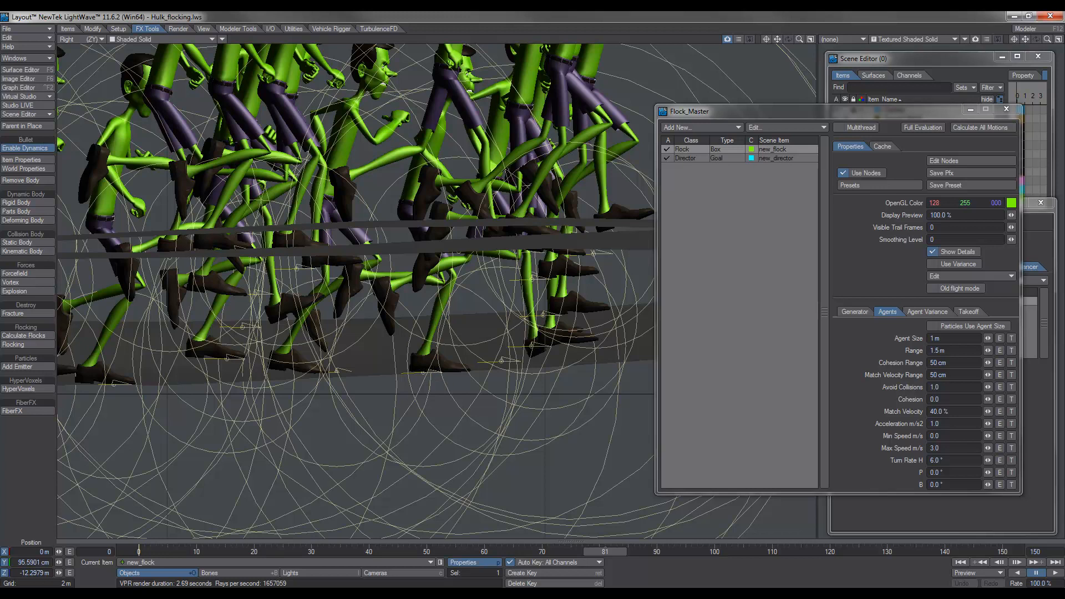
# Select new_flock and turn off Show Details so its agents appear as plain points.
pyautogui.click(247, 575)
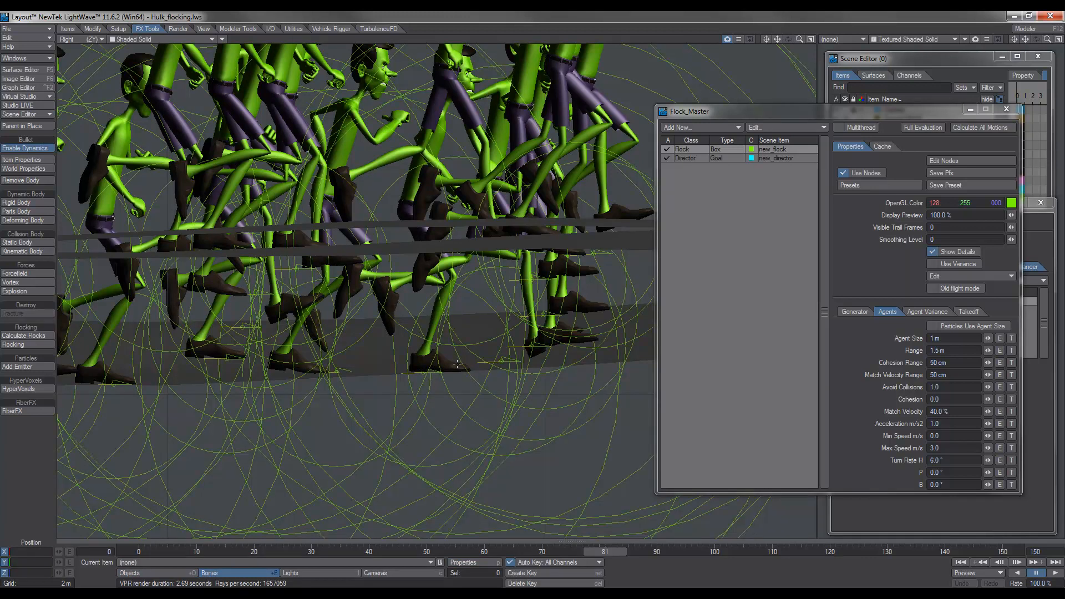
pyautogui.click(699, 151)
pyautogui.click(933, 252)
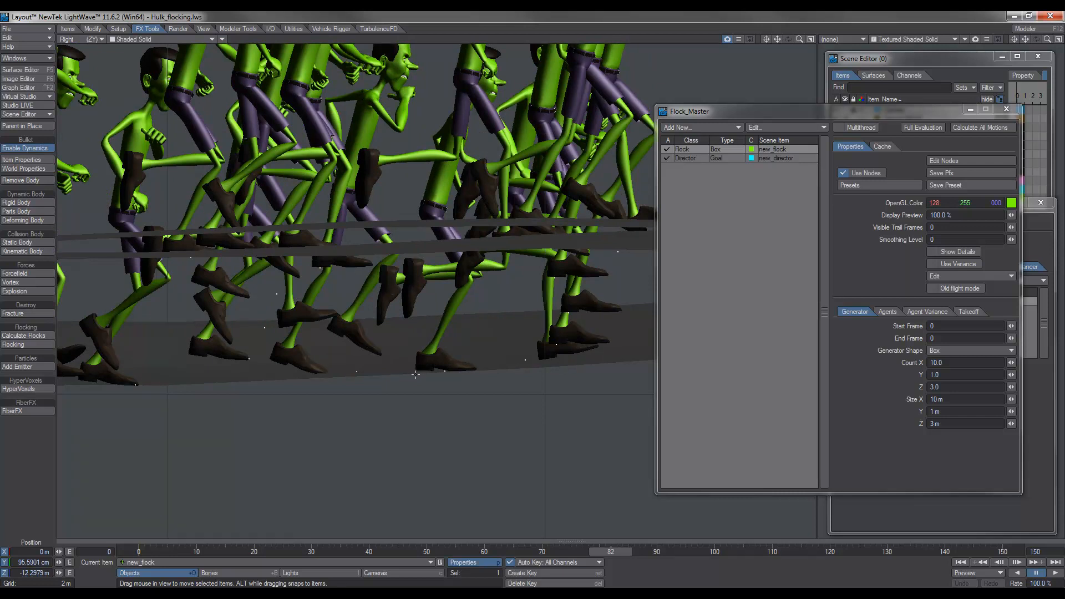
# Check the flock's Max Speed agent setting against the runners' foot movement, going back to frame 74.
pyautogui.click(888, 312)
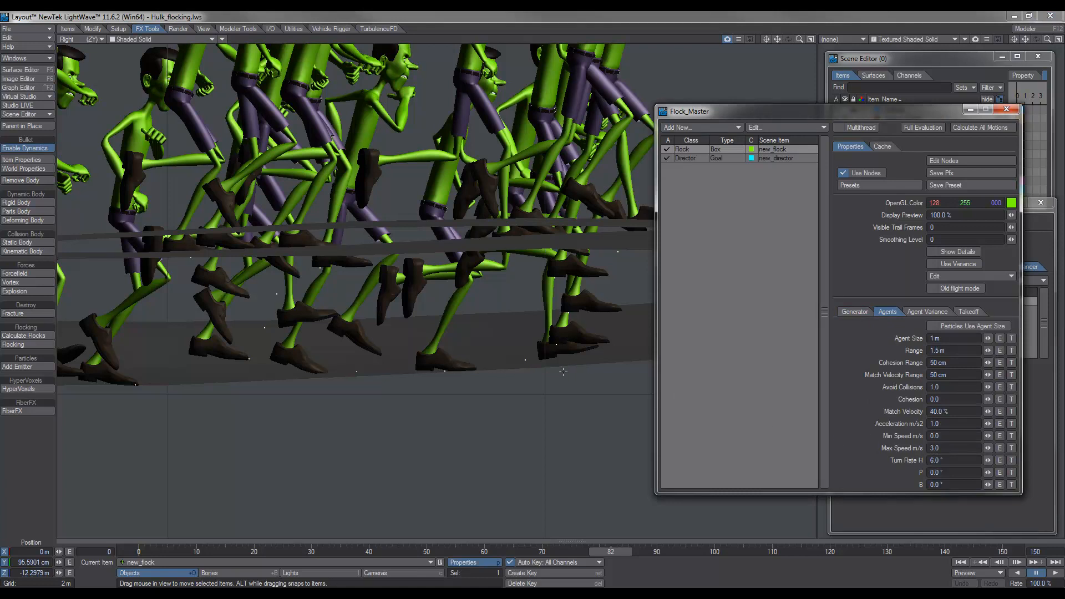
pyautogui.click(950, 448)
pyautogui.moveTo(613, 553); pyautogui.dragTo(565, 553)
# Show the whole crowd in the perspective view with VPR rendering and close the flocking settings.
pyautogui.press('4')
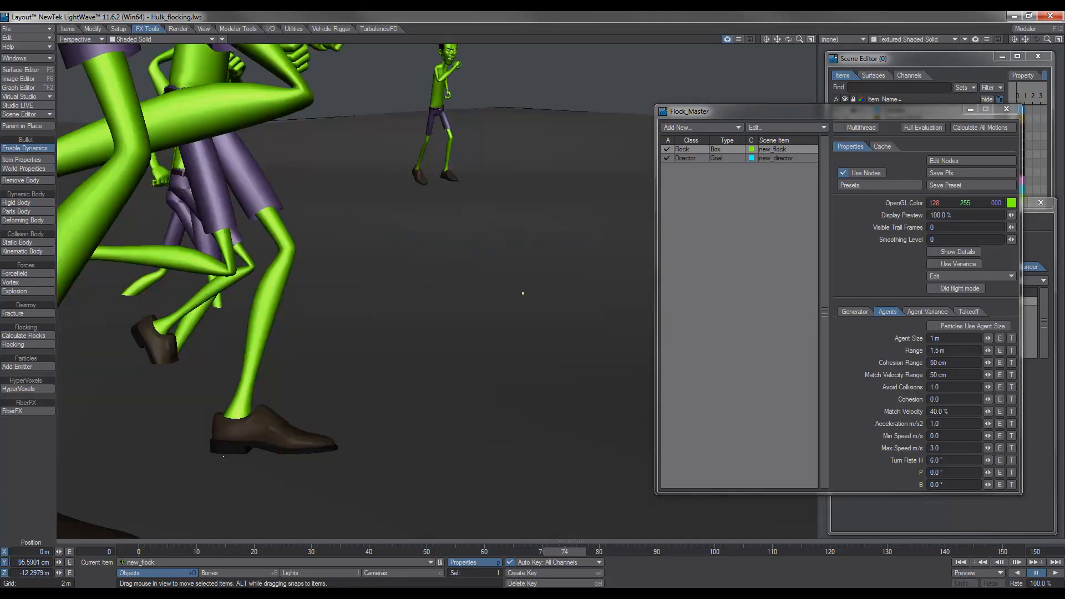
pyautogui.scroll(-10, 522, 293)
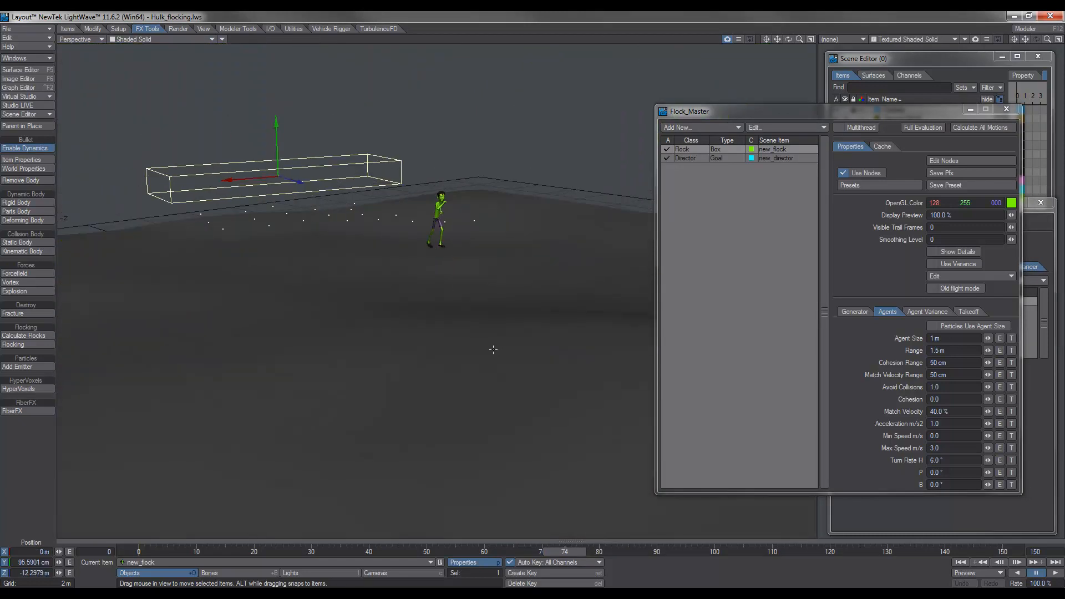
pyautogui.scroll(3, 493, 350)
pyautogui.scroll(1, 473, 338)
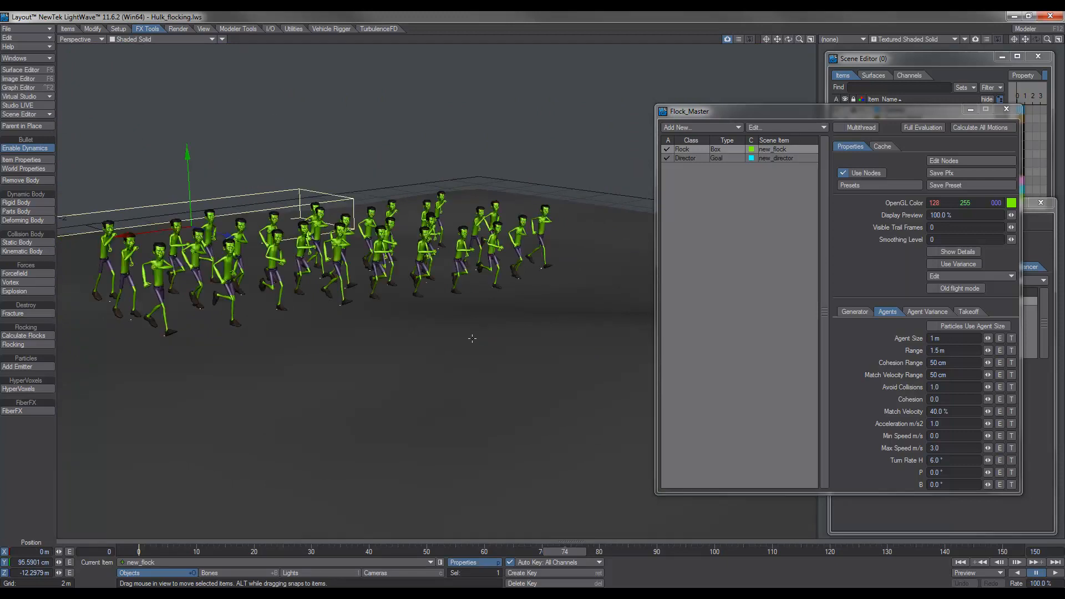
pyautogui.click(168, 39)
pyautogui.click(149, 81)
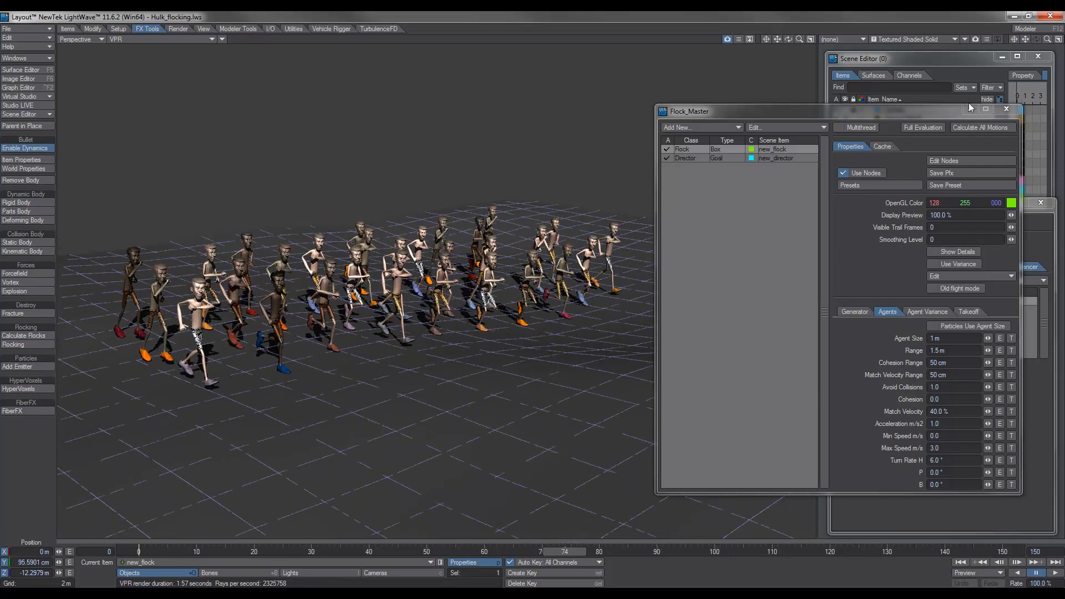
pyautogui.click(1006, 109)
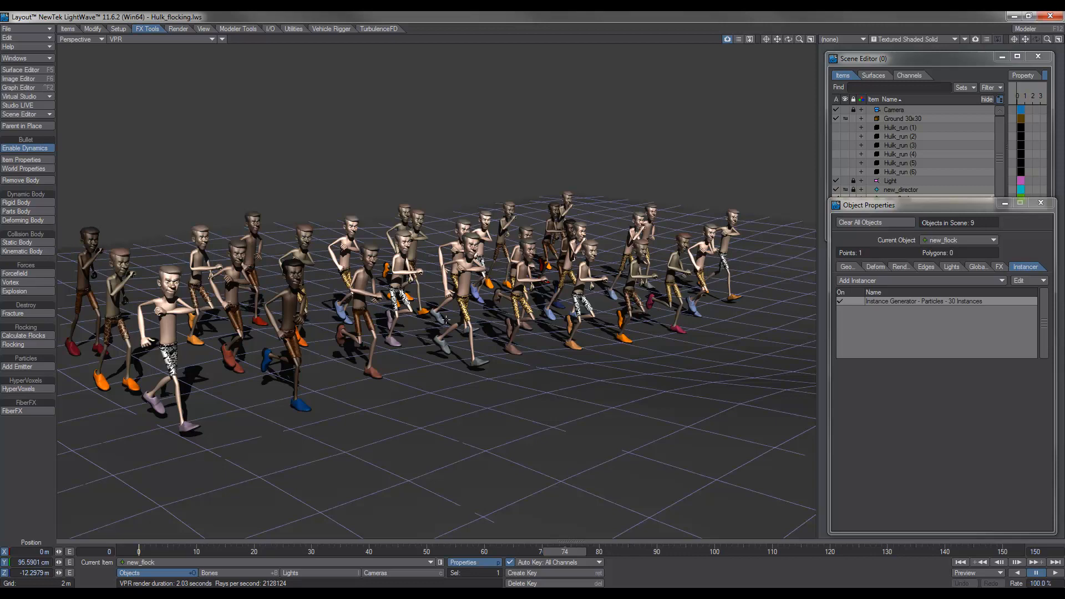
pyautogui.scroll(-3, 484, 325)
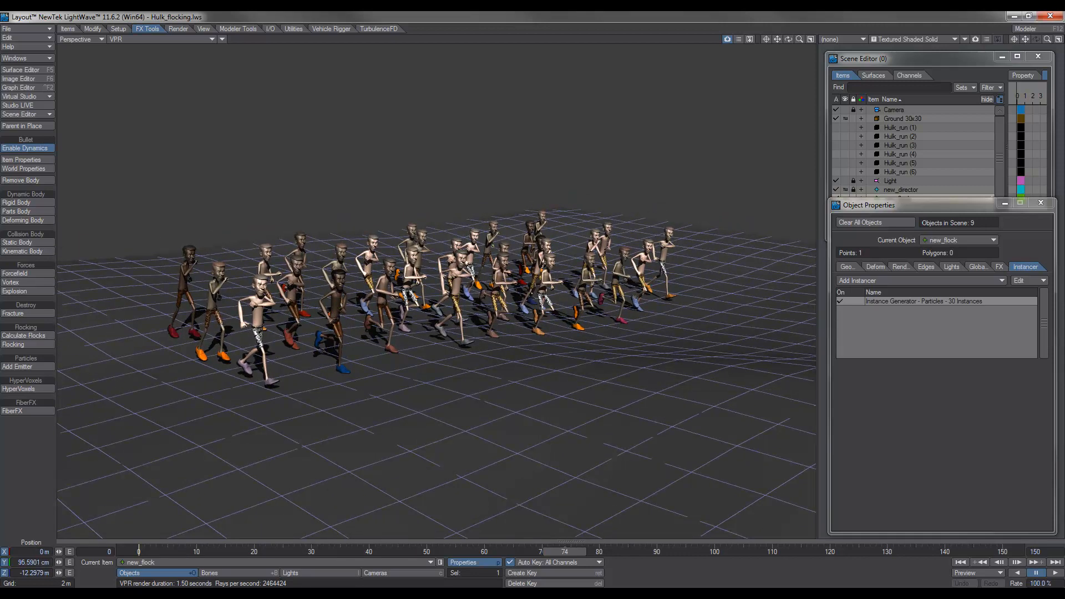
pyautogui.keyDown('alt'); pyautogui.moveTo(536, 300); pyautogui.dragTo(525, 327); pyautogui.keyUp('alt')
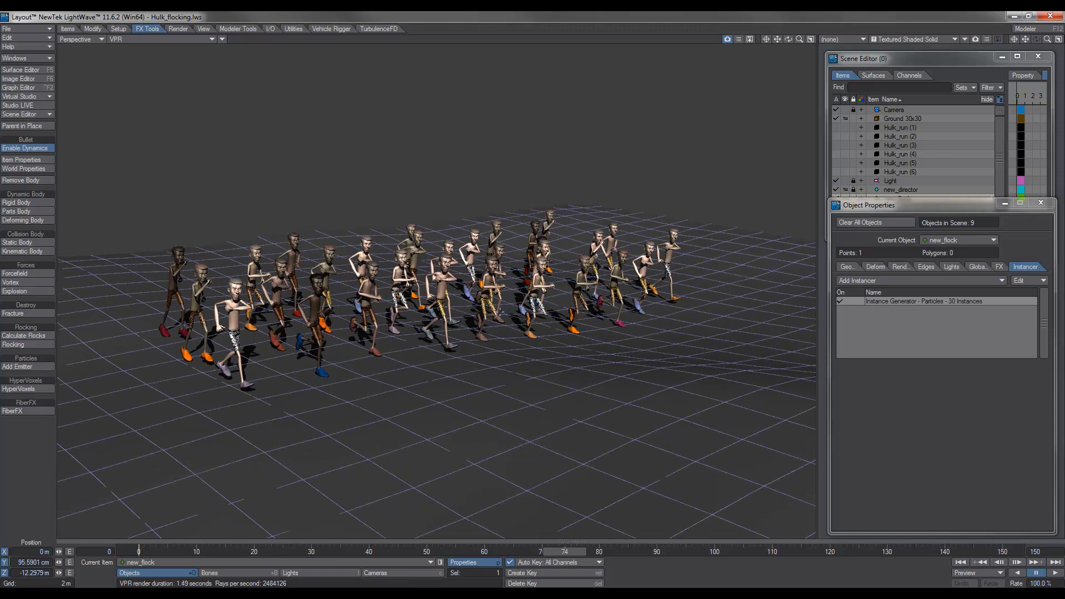